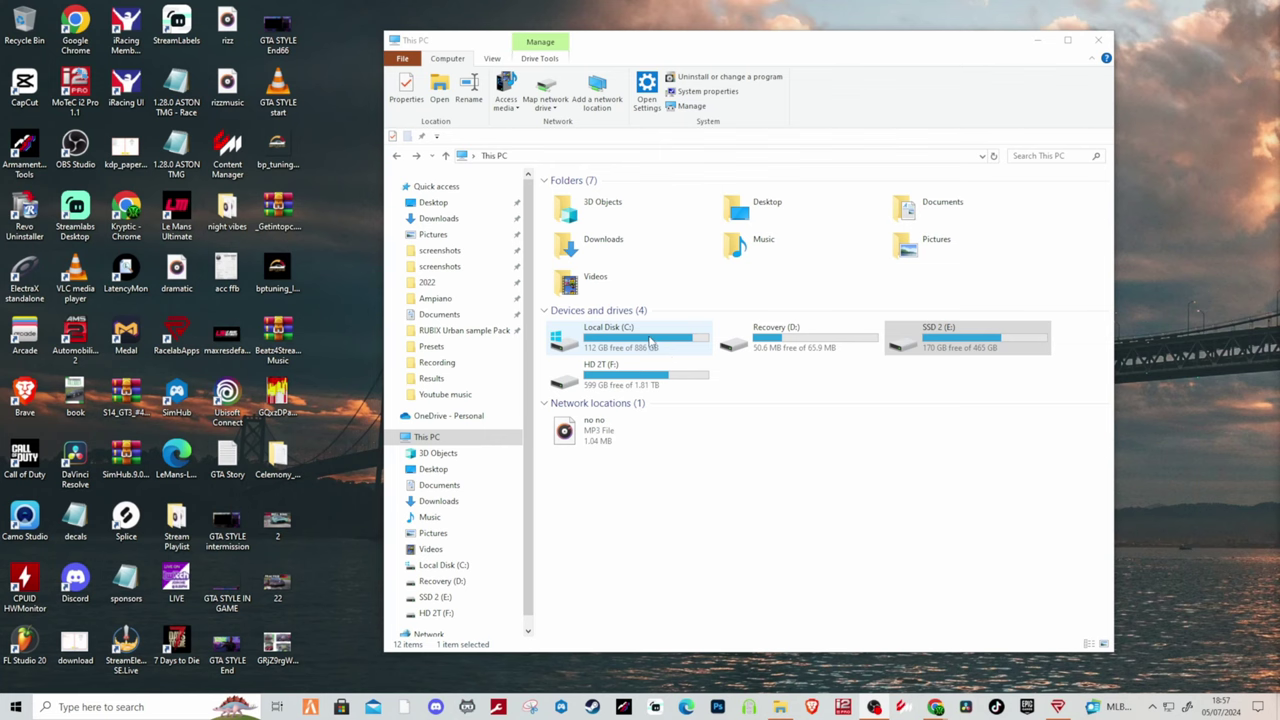
# - Browse Local Disk (C:) to the Program Files (x86)\Steam\steamapps\common folder to check its installed games
pyautogui.doubleClick(650, 342)
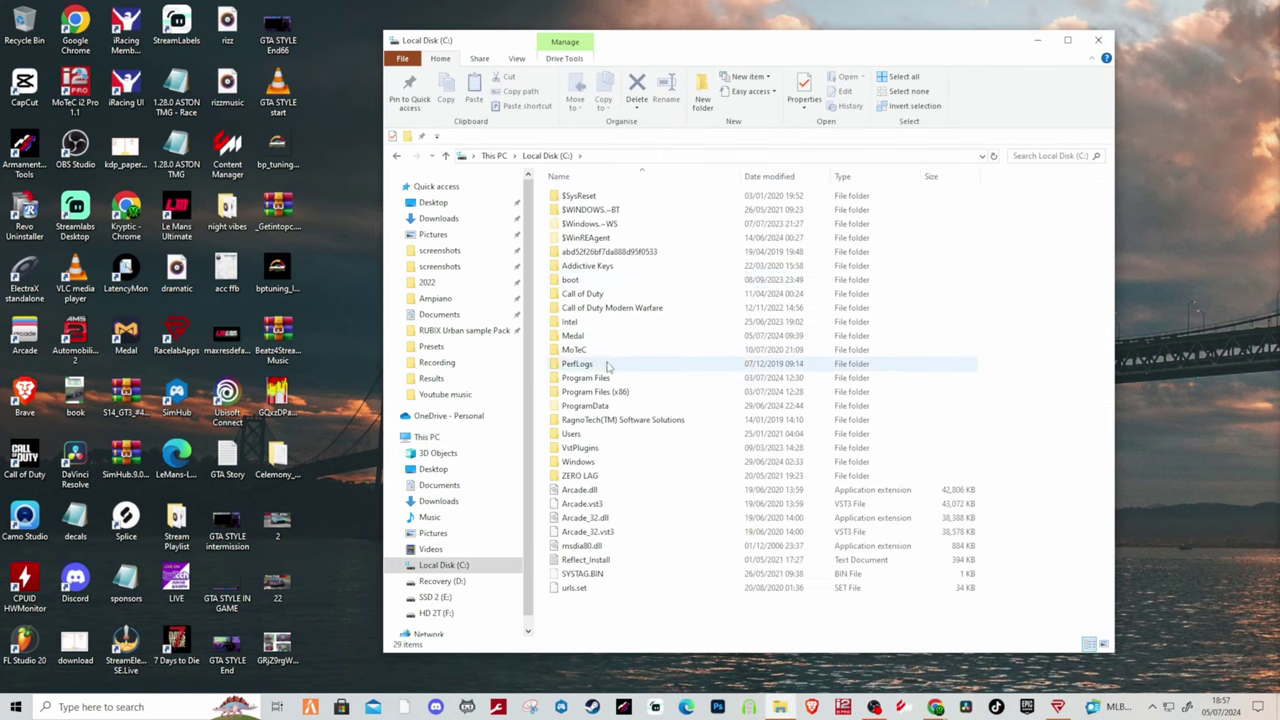
pyautogui.doubleClick(604, 393)
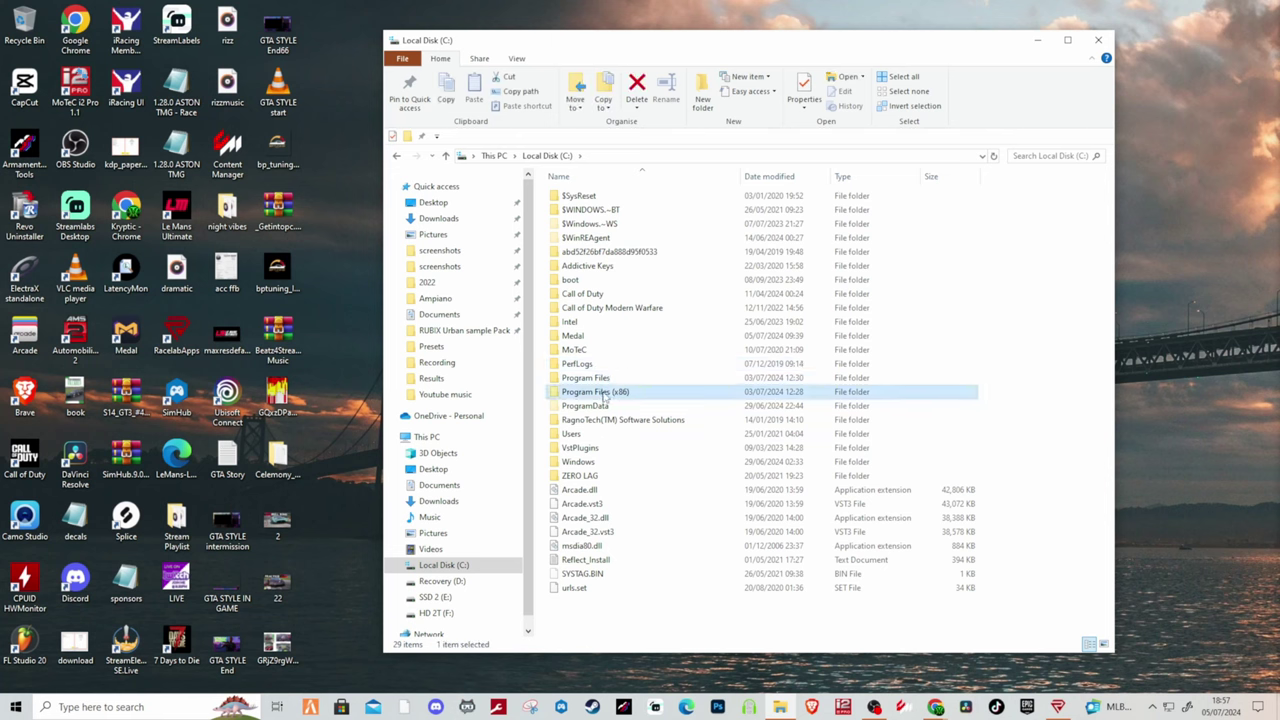
pyautogui.scroll(-5, 600, 368)
pyautogui.scroll(-6, 600, 370)
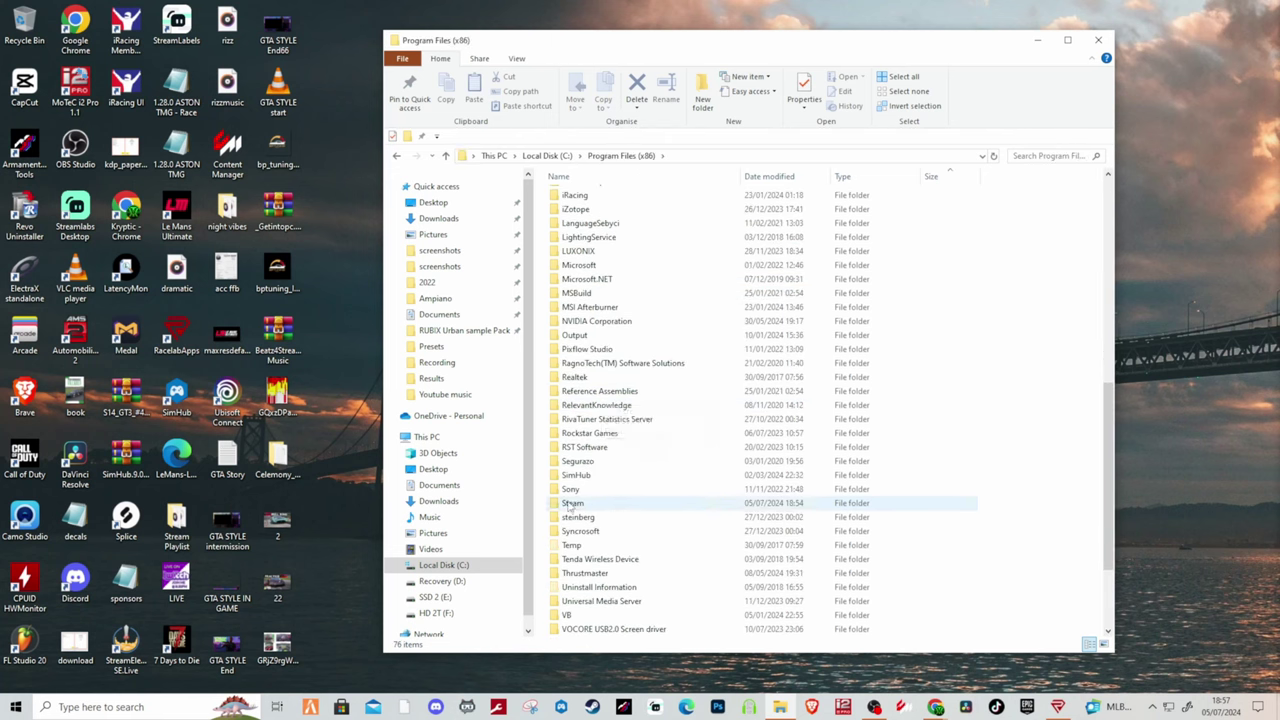
pyautogui.doubleClick(575, 505)
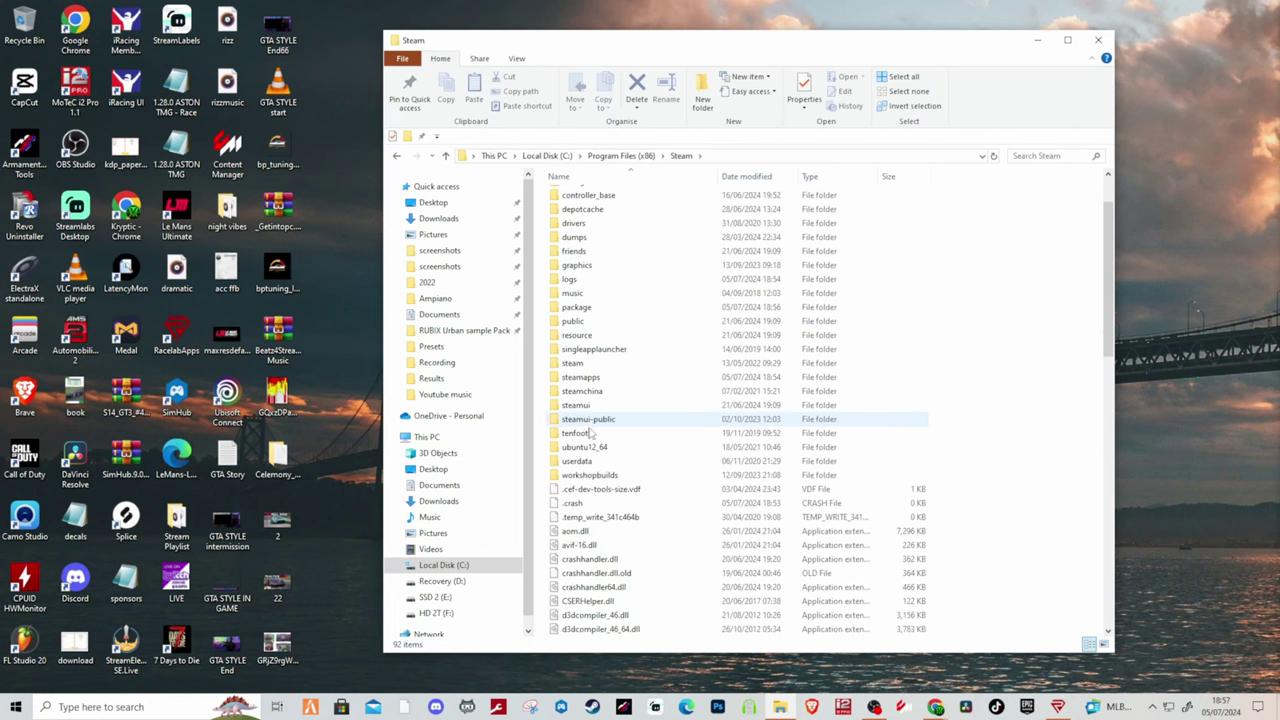
pyautogui.doubleClick(580, 447)
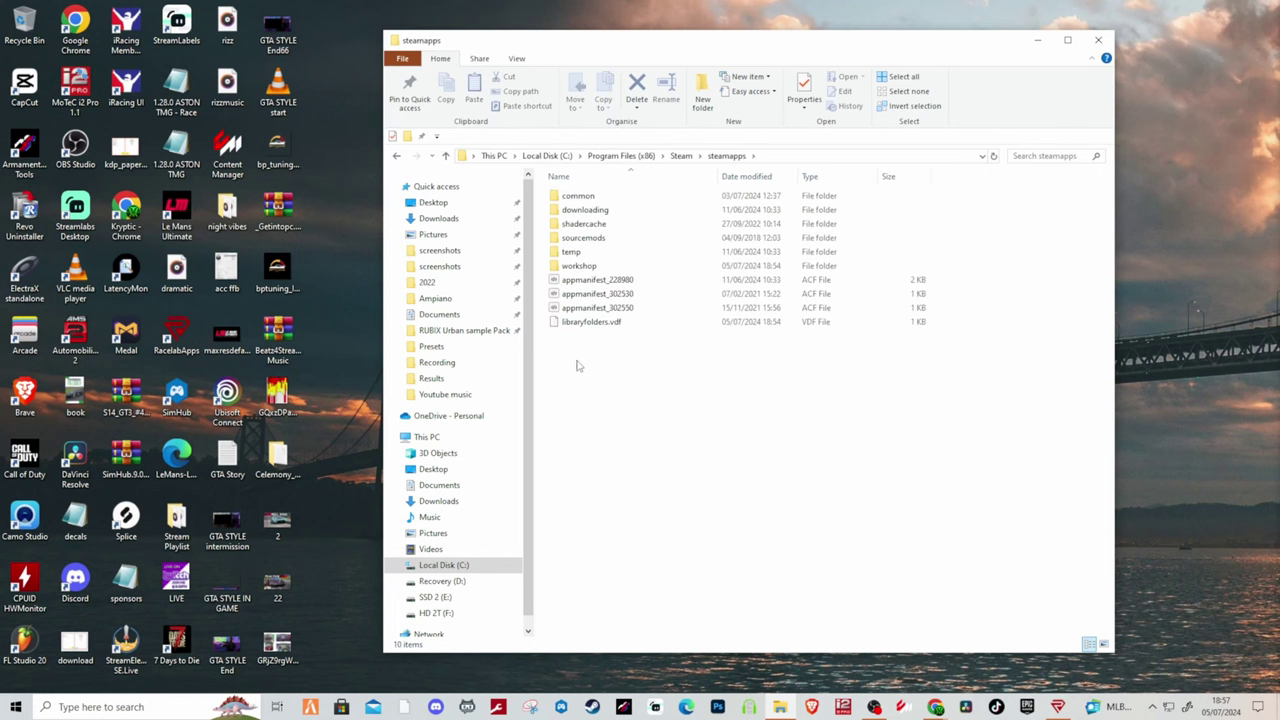
pyautogui.doubleClick(585, 198)
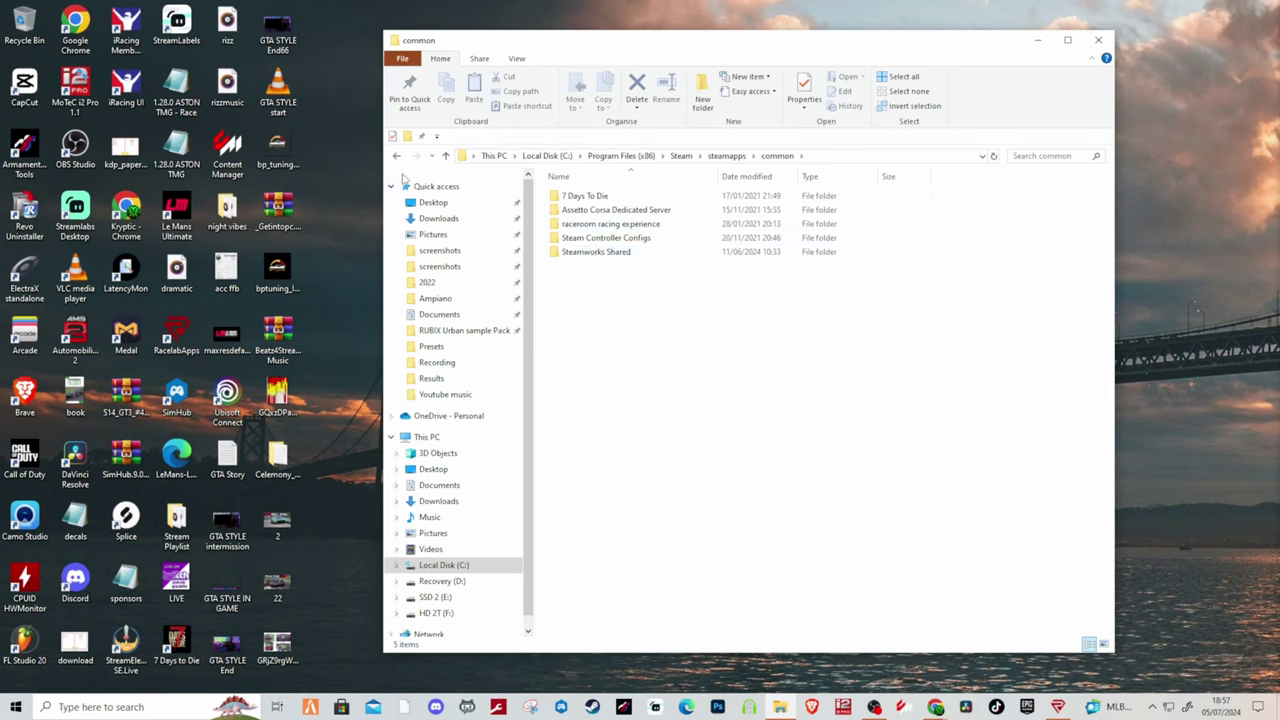
# - Open the Le Mans Ultimate folder under SteamLibrary\steamapps\common on the SSD 2 (E:) drive
pyautogui.click(427, 437)
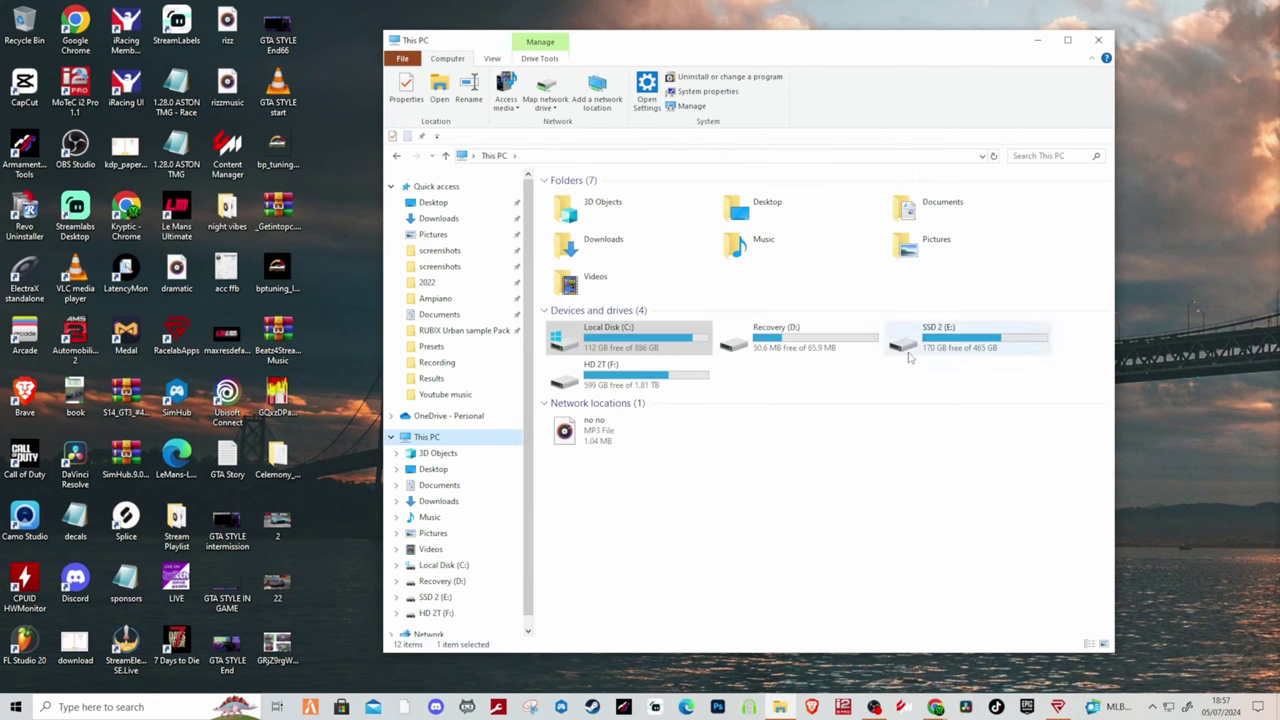
pyautogui.doubleClick(920, 350)
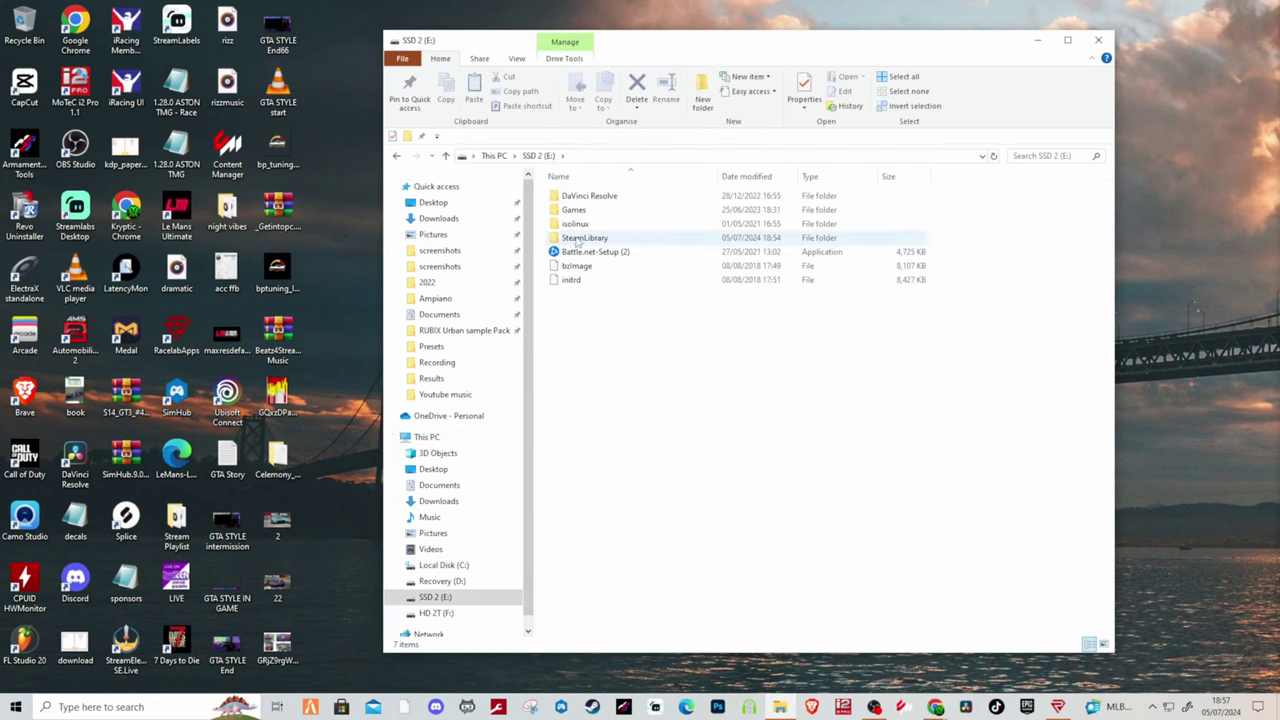
pyautogui.doubleClick(577, 240)
pyautogui.doubleClick(580, 196)
pyautogui.click(583, 198)
pyautogui.doubleClick(583, 199)
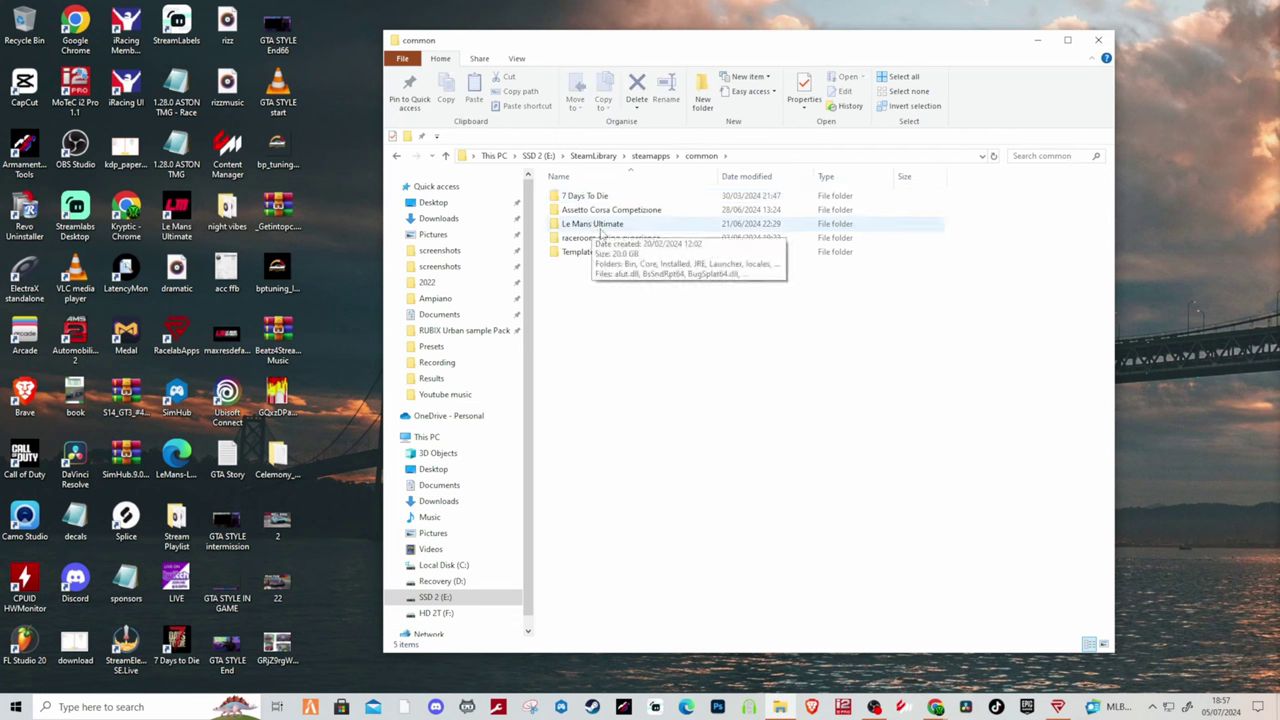
pyautogui.doubleClick(598, 226)
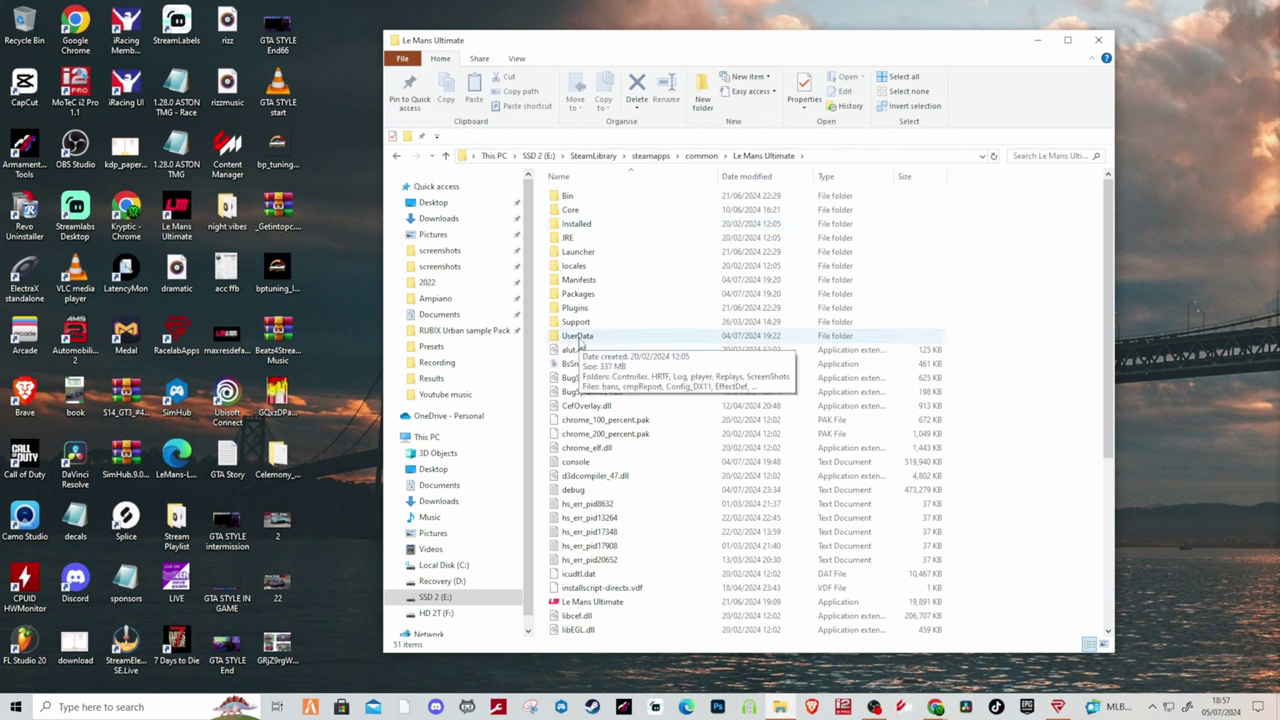
# - Open the controller presets folder at UserData\Controller\Presets inside the Le Mans Ultimate folder
pyautogui.doubleClick(579, 338)
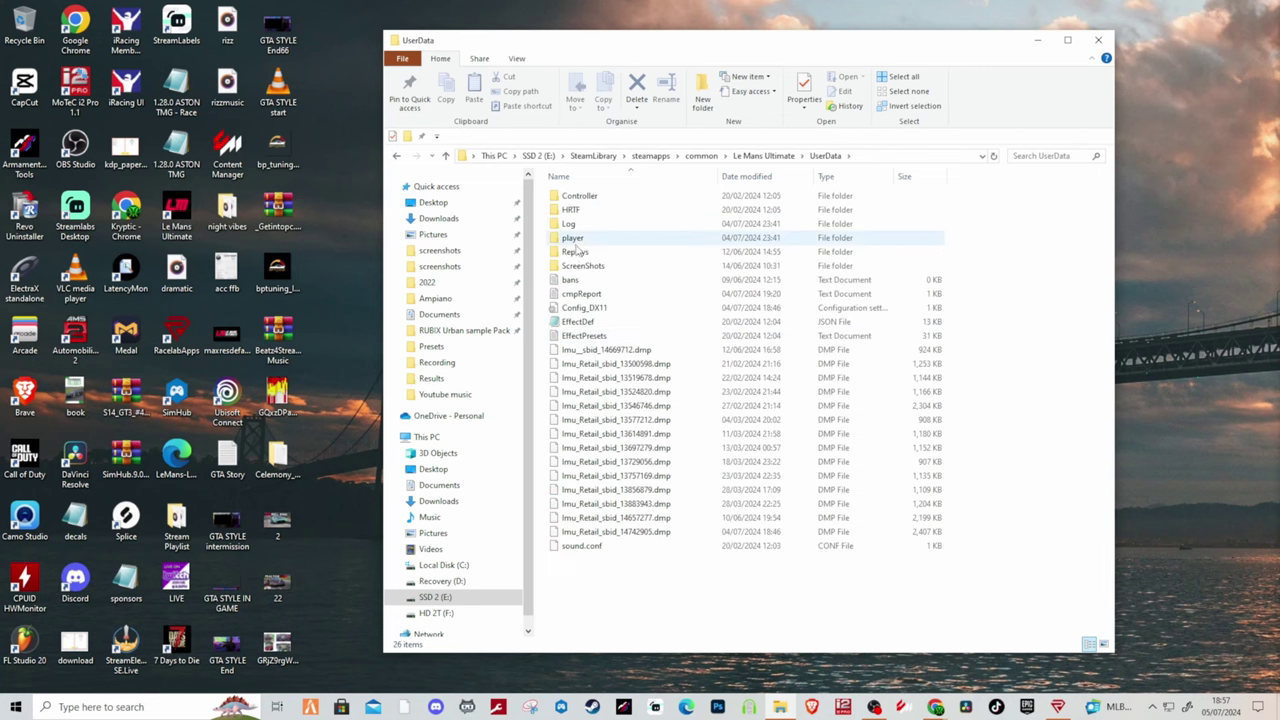
pyautogui.doubleClick(575, 196)
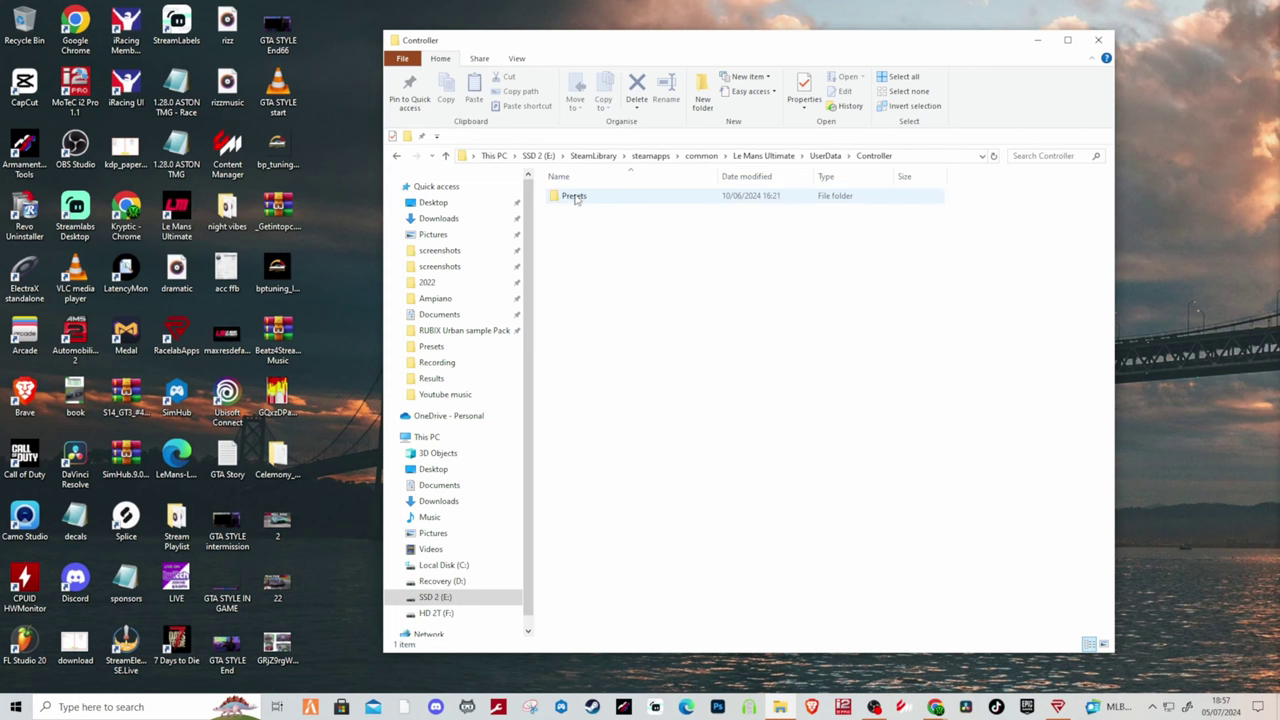
pyautogui.doubleClick(573, 197)
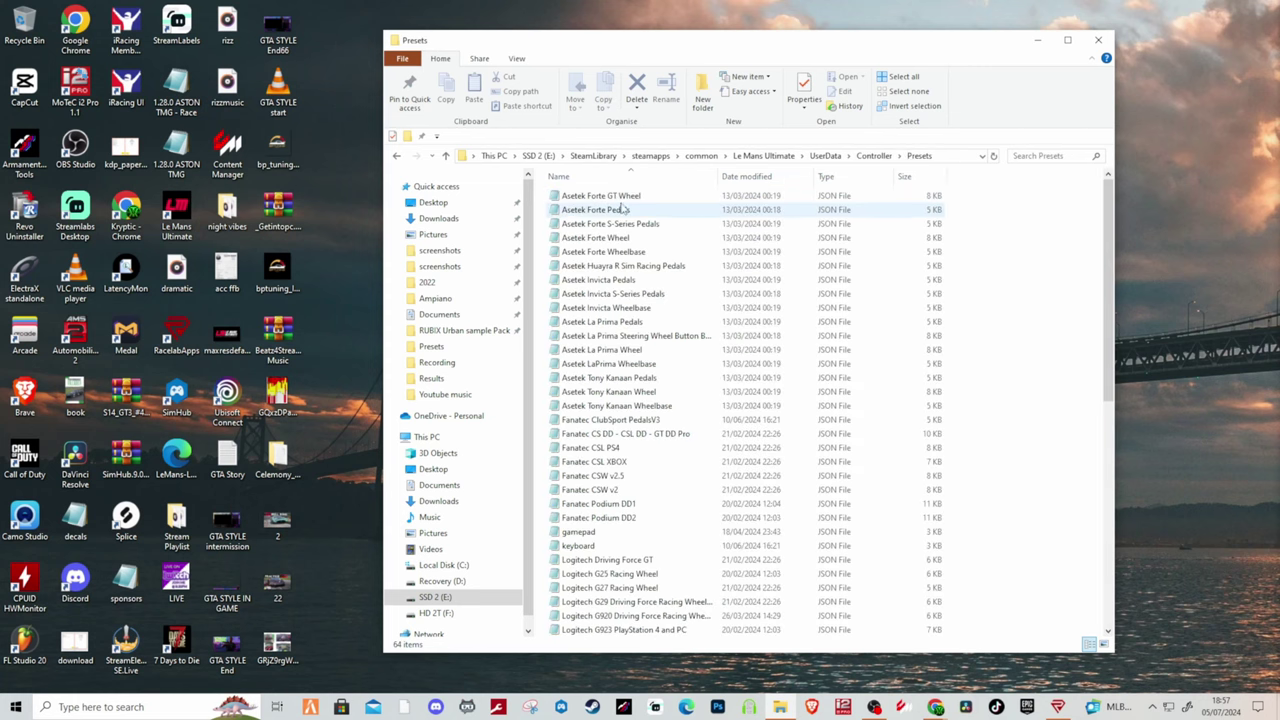
# - Find the Thrustmaster T300 Racing Wheel JSON preset among the controller presets and open it in Notepad
pyautogui.scroll(-1, 606, 243)
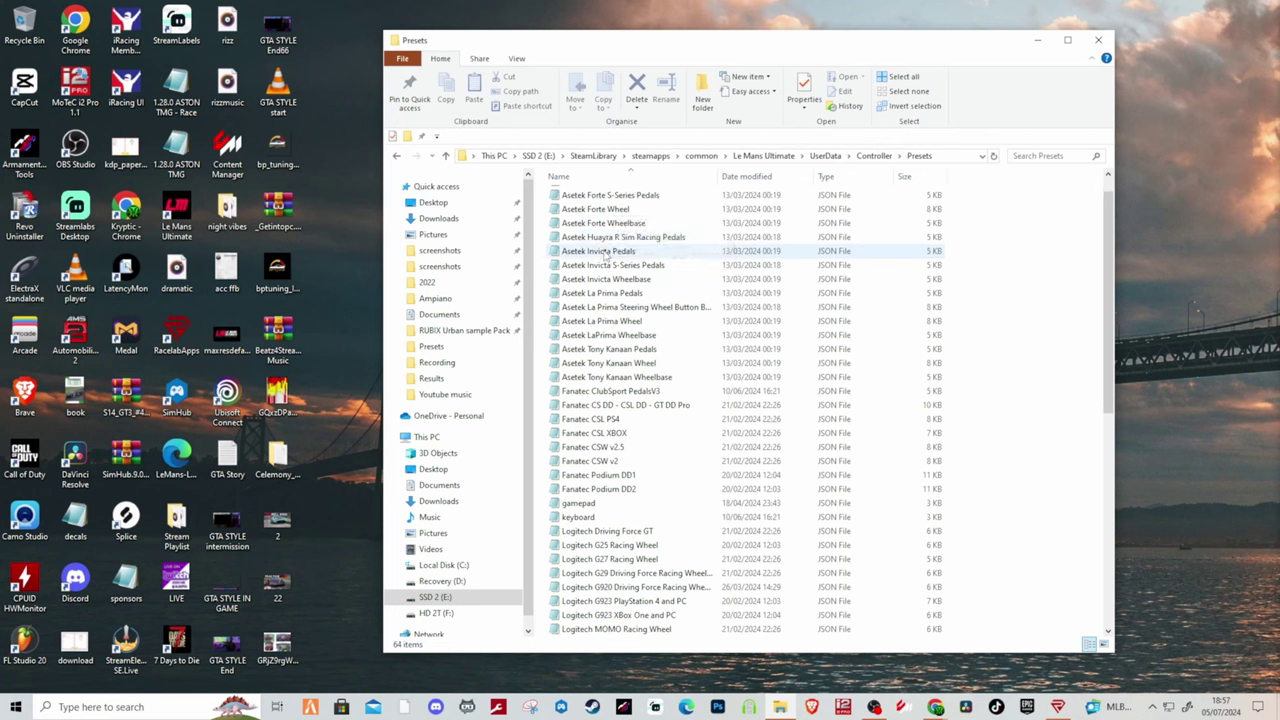
pyautogui.scroll(-3, 605, 265)
pyautogui.scroll(-7, 605, 285)
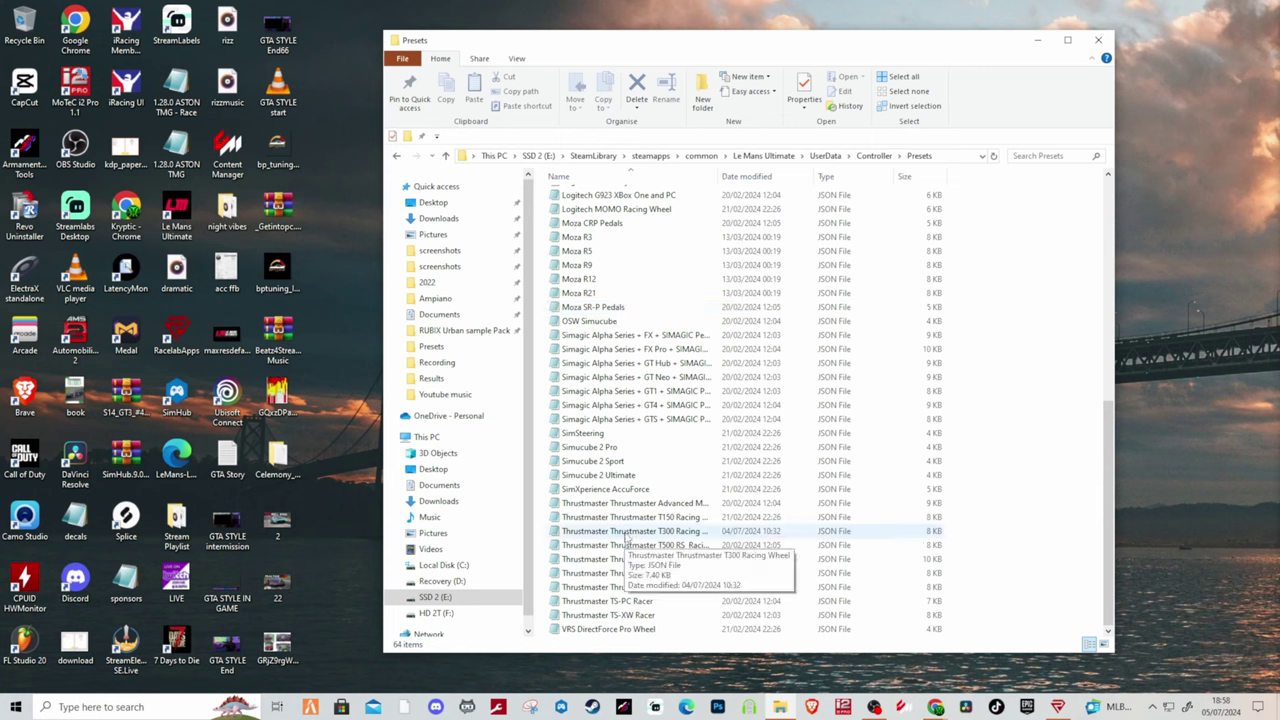
pyautogui.scroll(3, 628, 537)
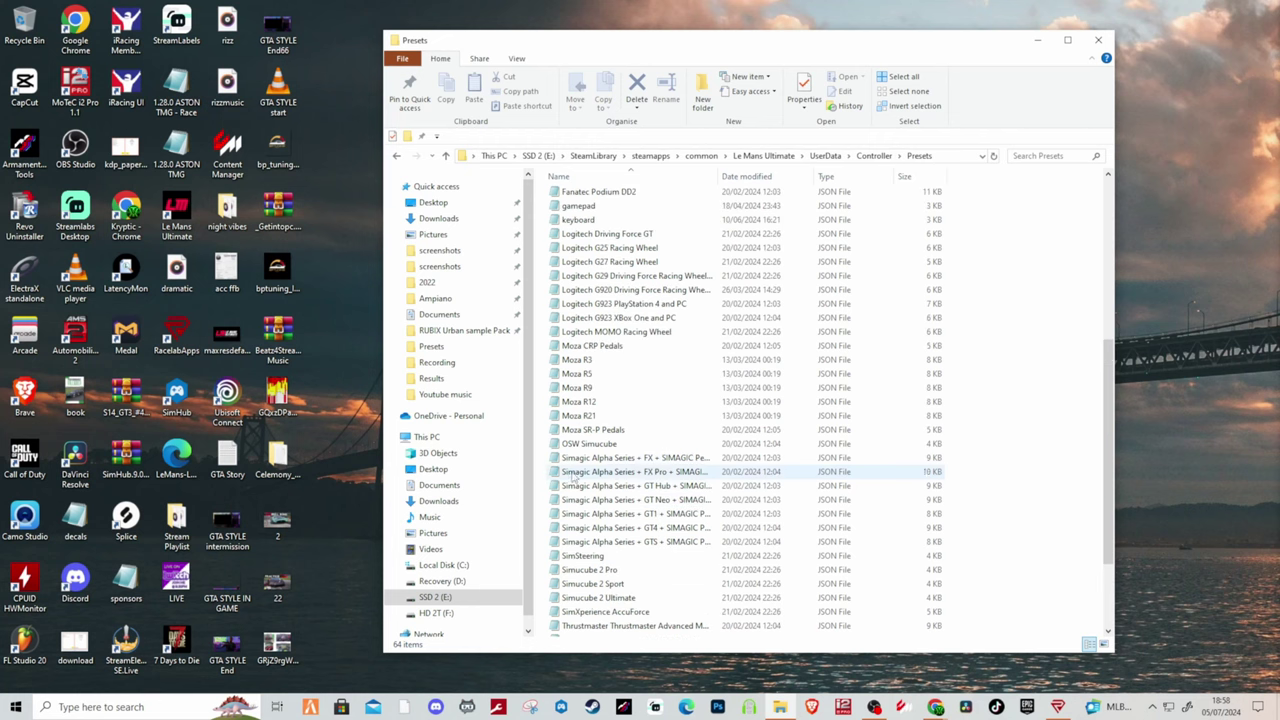
pyautogui.scroll(3, 600, 300)
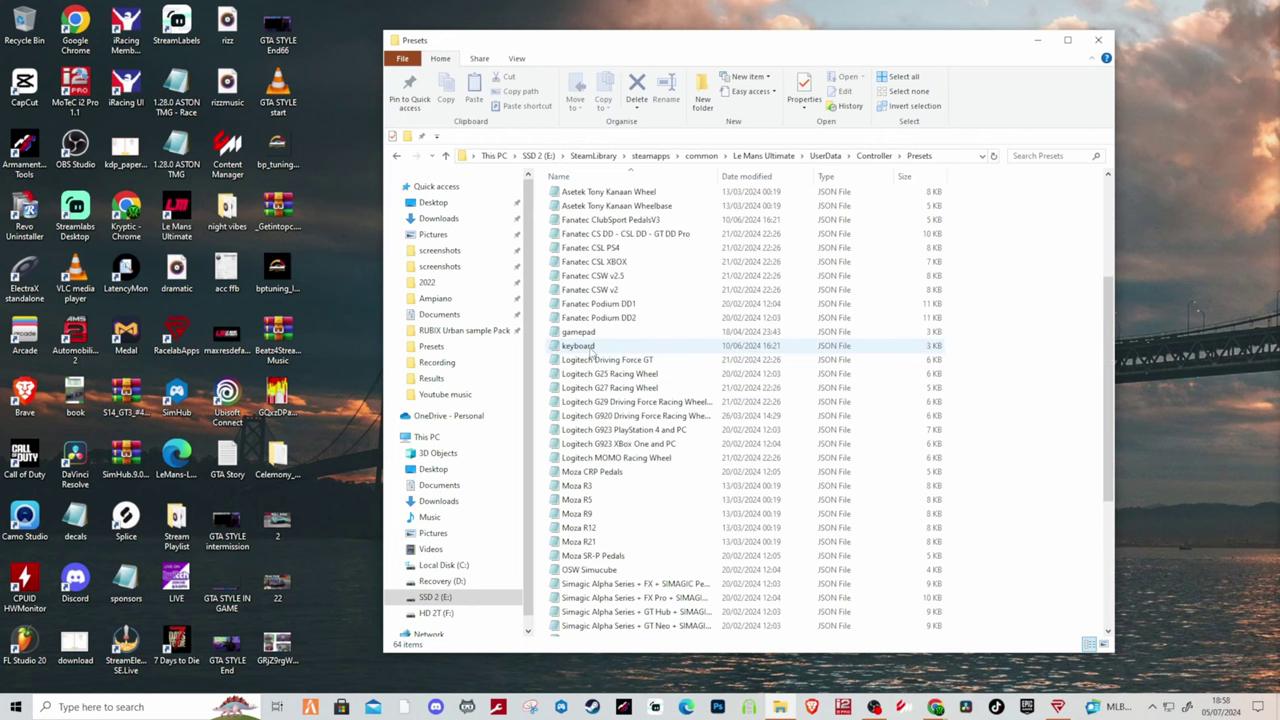
pyautogui.scroll(2, 590, 287)
pyautogui.scroll(-3, 595, 292)
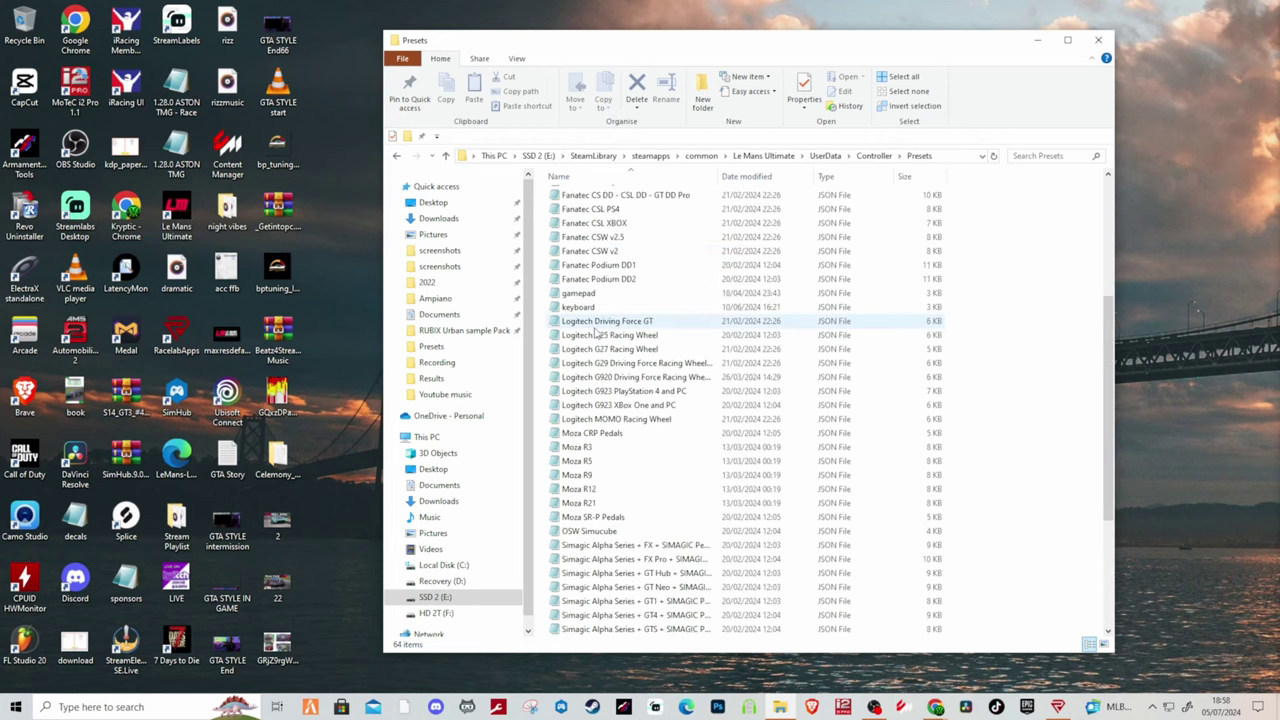
pyautogui.scroll(-5, 600, 300)
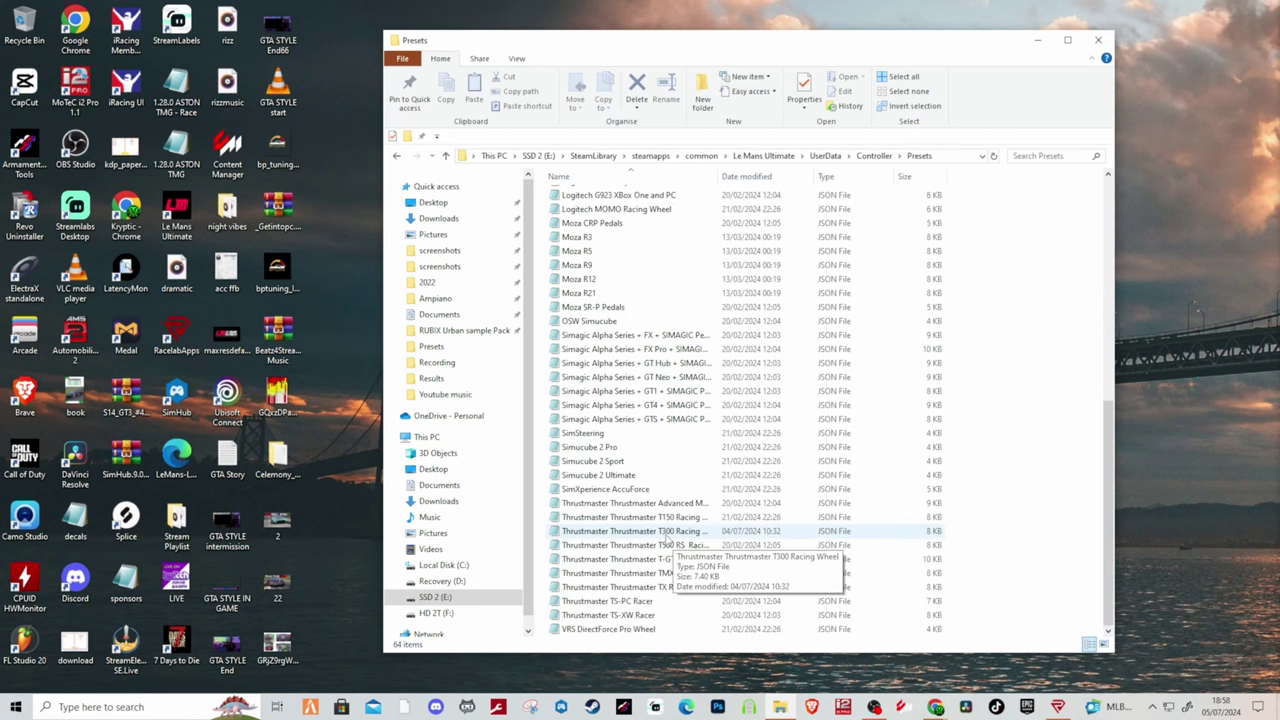
pyautogui.doubleClick(664, 535)
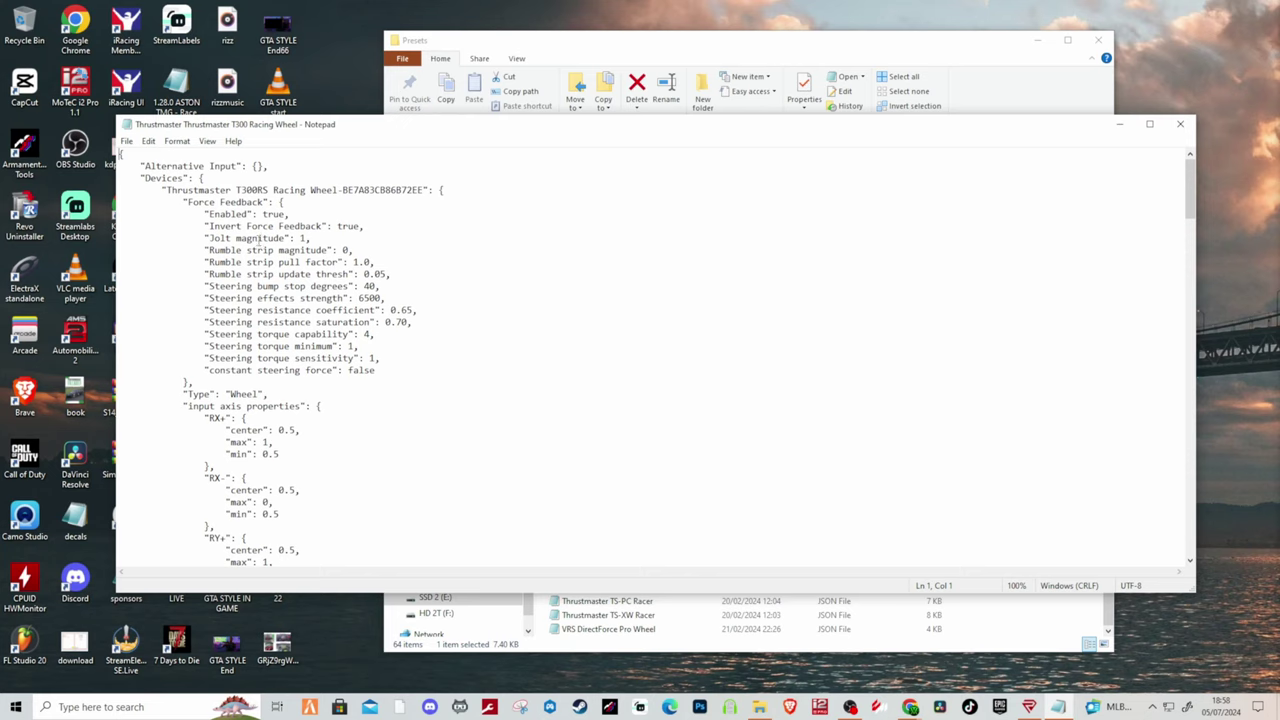
# - Examine the preset's Force Feedback values, axis properties, options and input assignments for the T300RS wheel
pyautogui.scroll(-1, 338, 378)
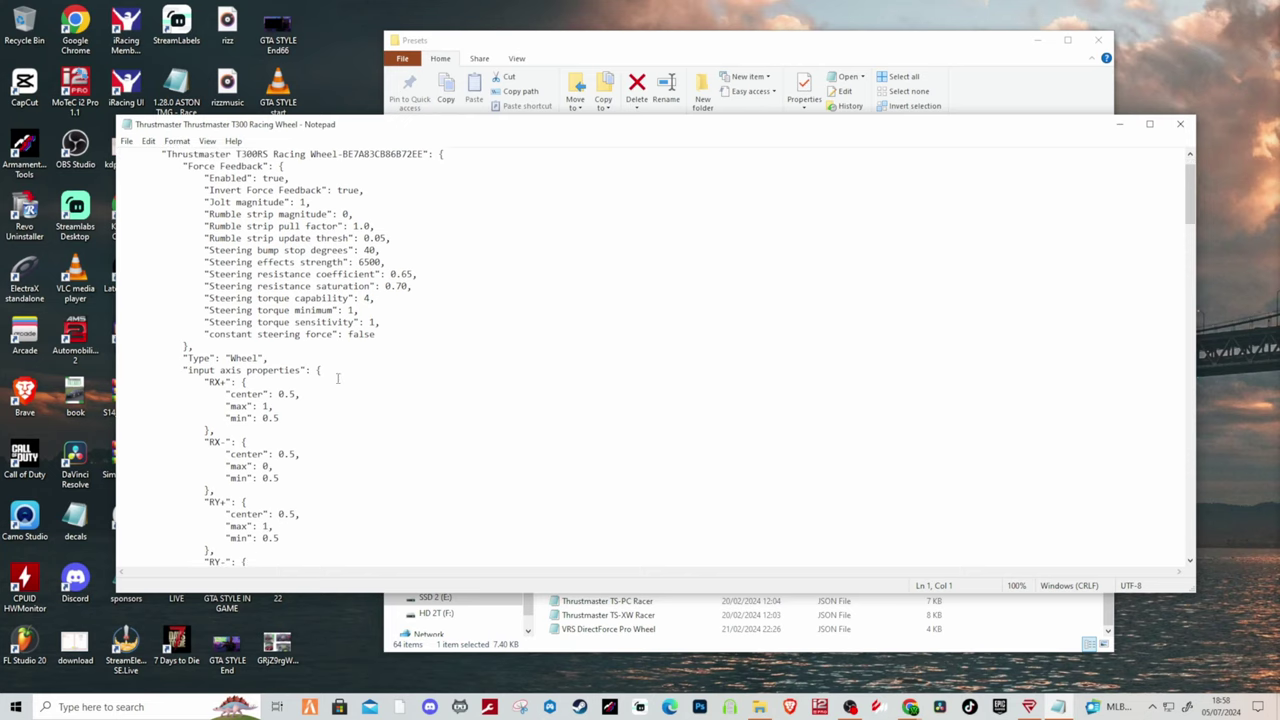
pyautogui.scroll(1, 338, 378)
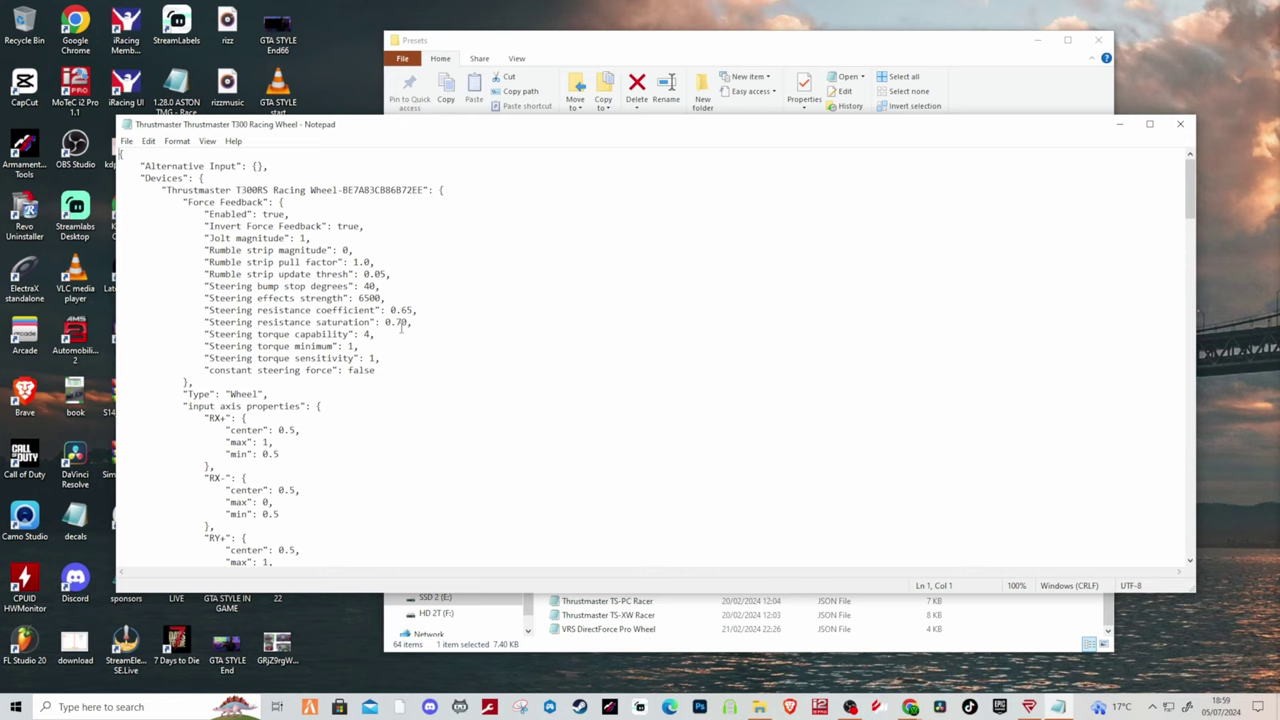
pyautogui.moveTo(120, 150); pyautogui.dragTo(547, 480)
pyautogui.click(604, 374)
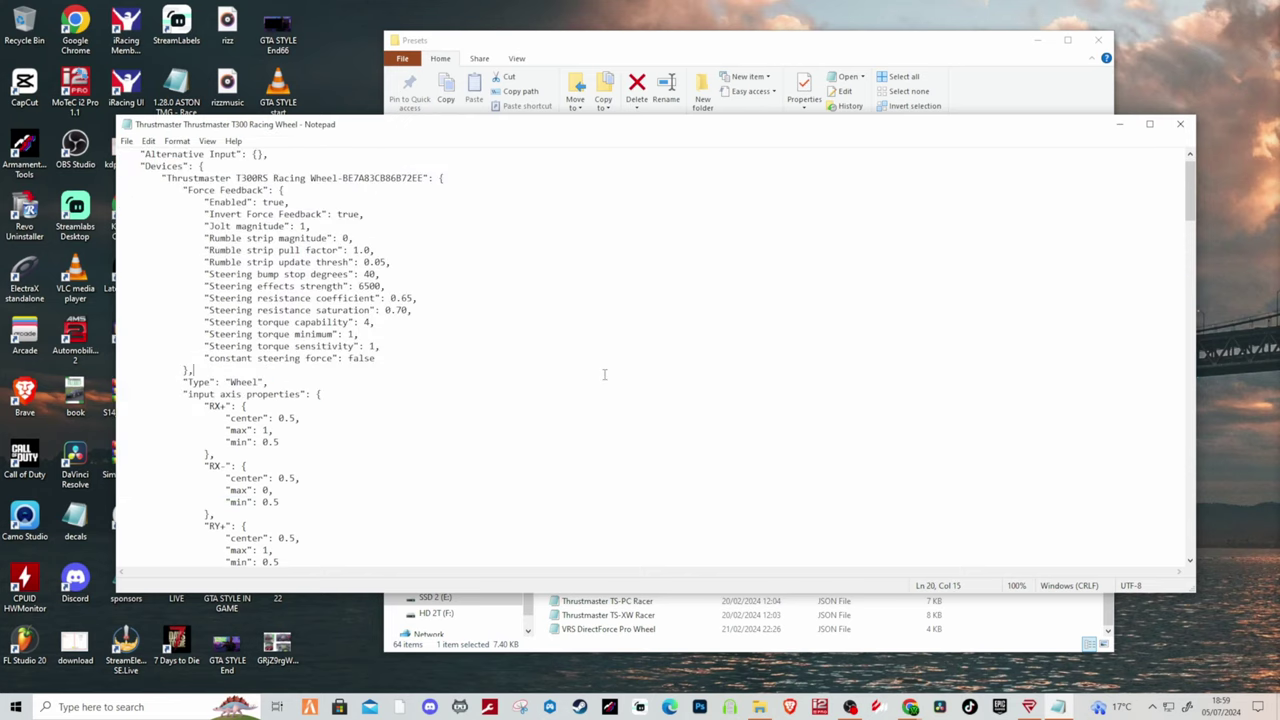
pyautogui.scroll(-8, 425, 280)
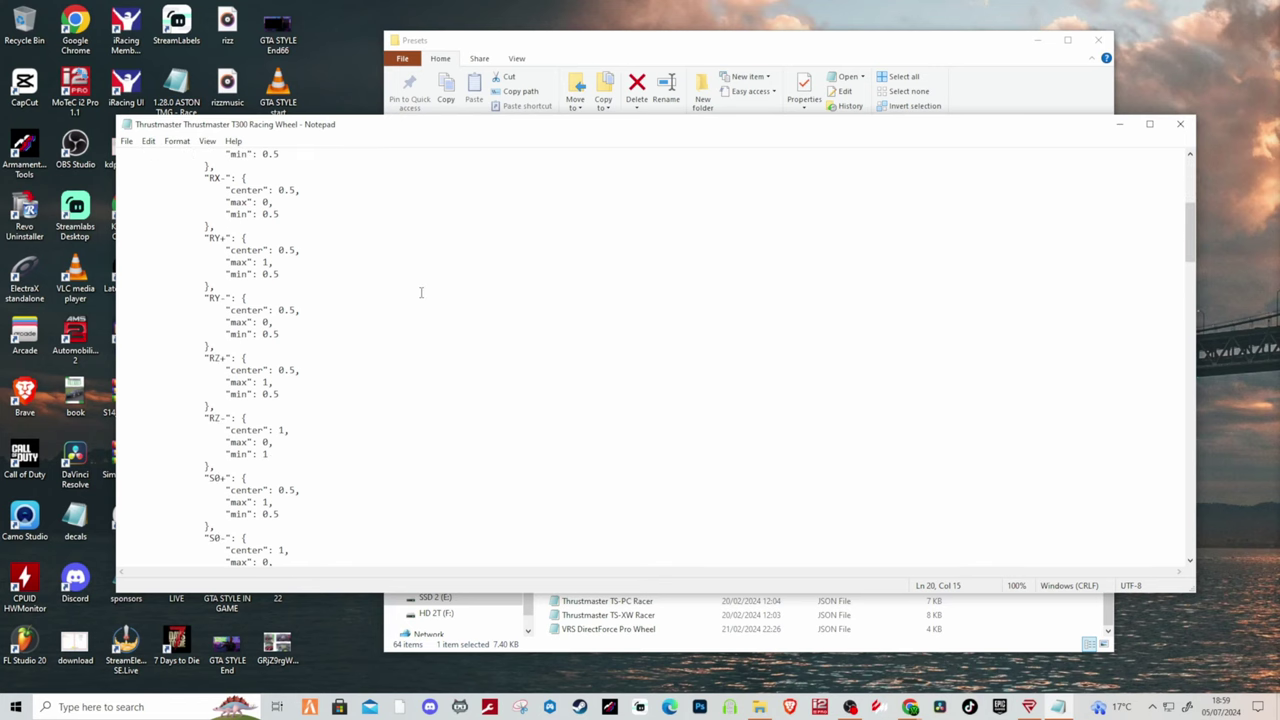
pyautogui.scroll(-20, 421, 292)
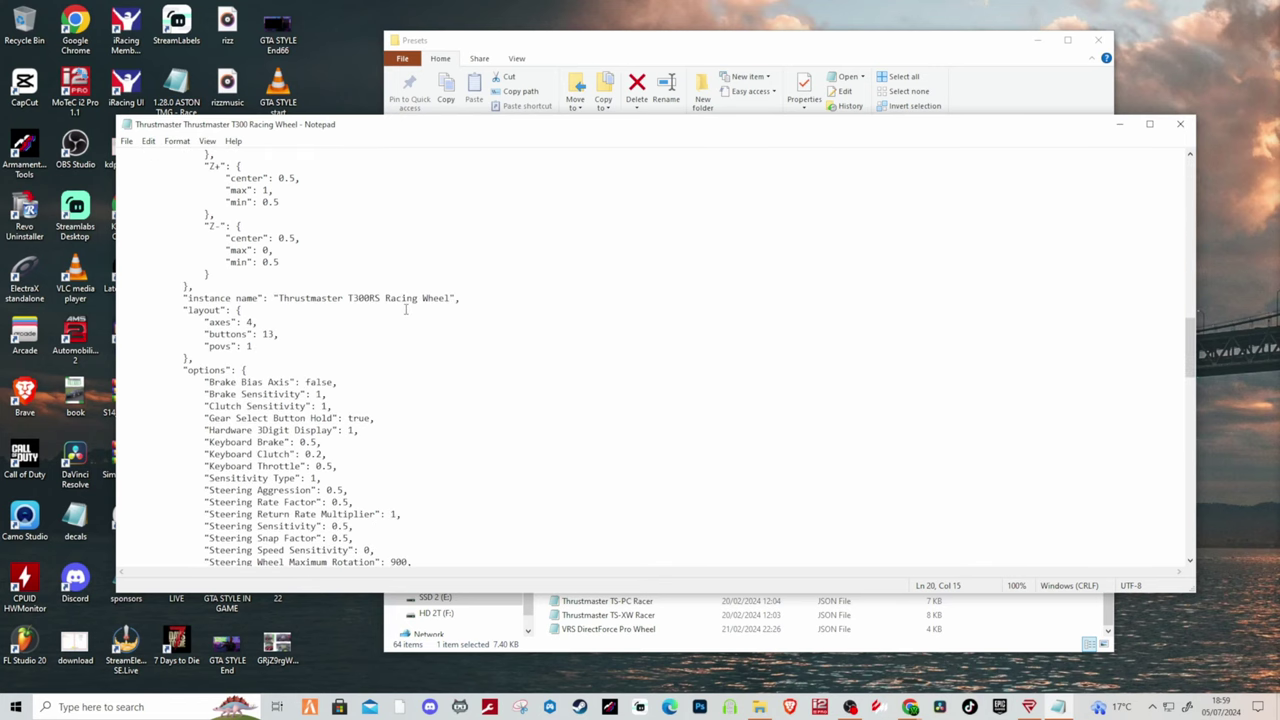
pyautogui.scroll(-3, 405, 310)
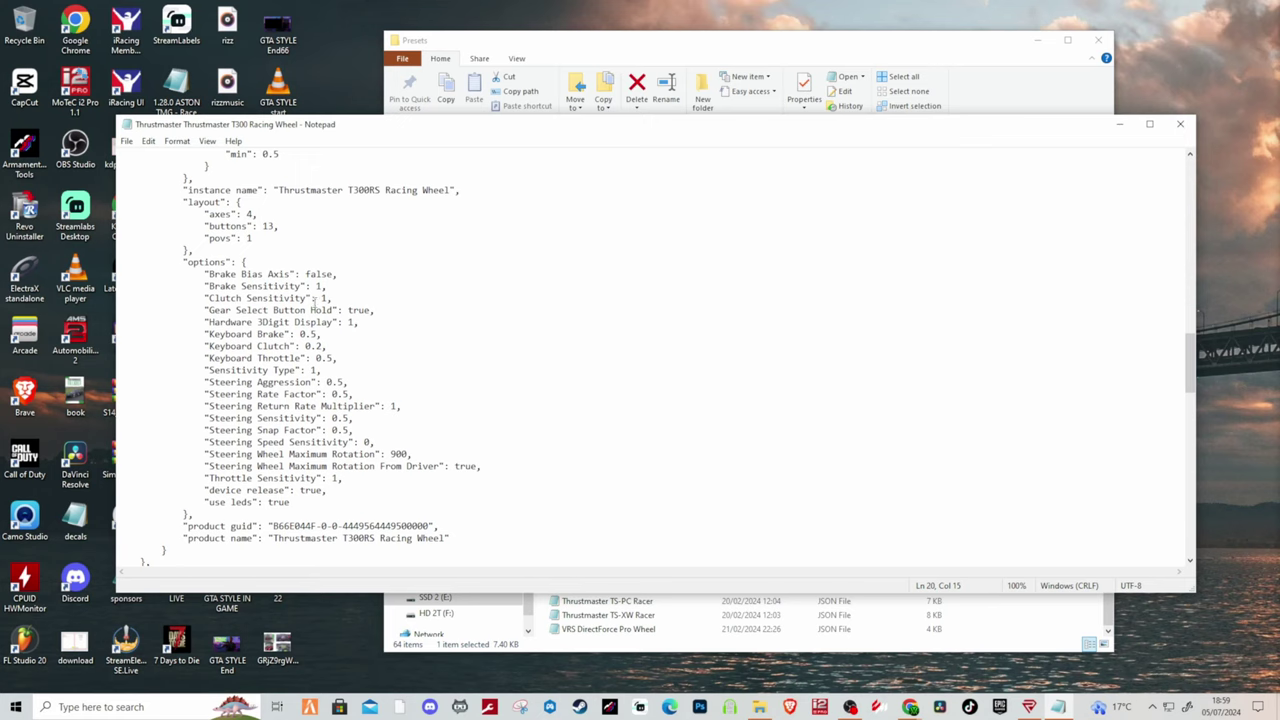
pyautogui.scroll(-2, 323, 311)
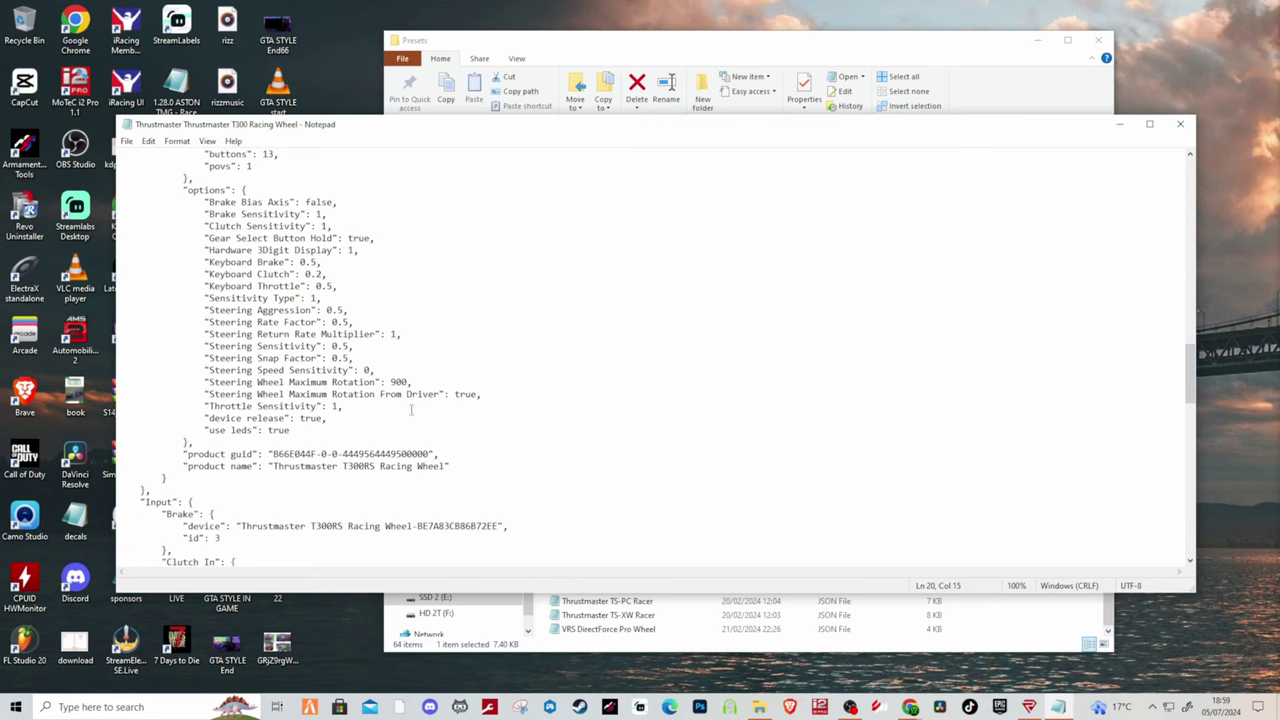
pyautogui.scroll(-3, 300, 320)
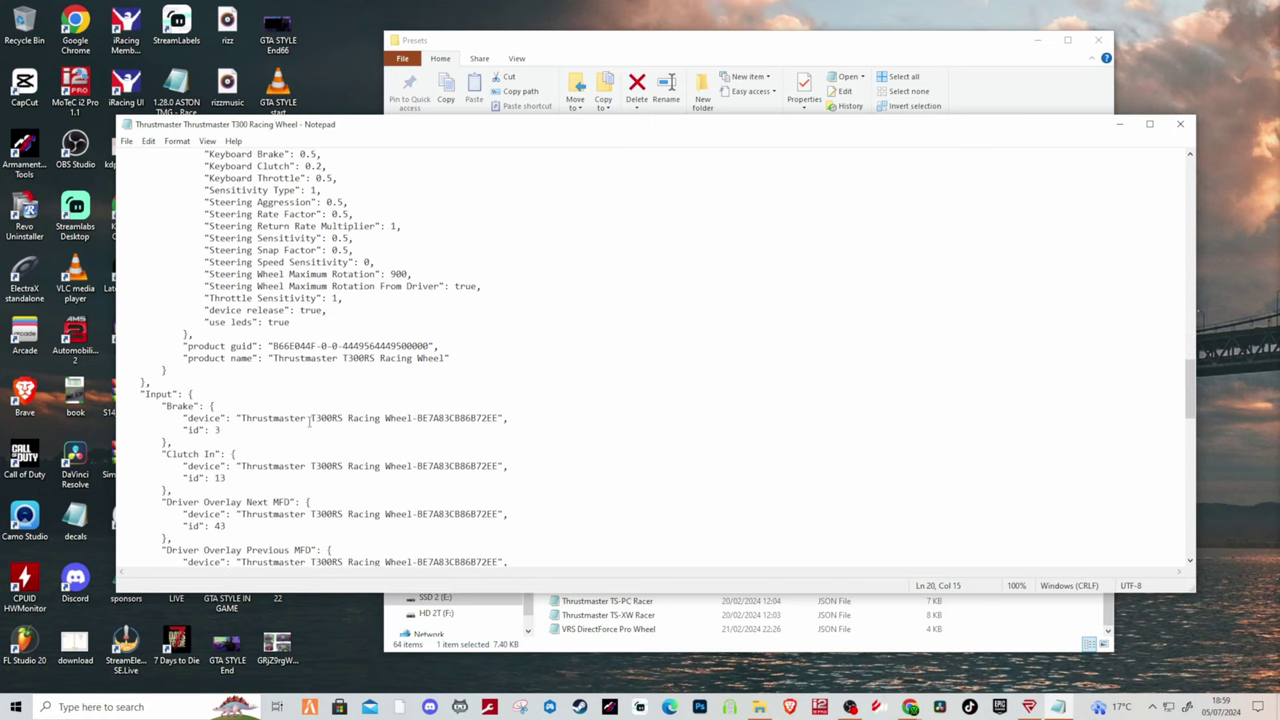
pyautogui.scroll(3, 200, 280)
# - Save the Thrustmaster T300 Racing Wheel preset file and close it
pyautogui.click(126, 141)
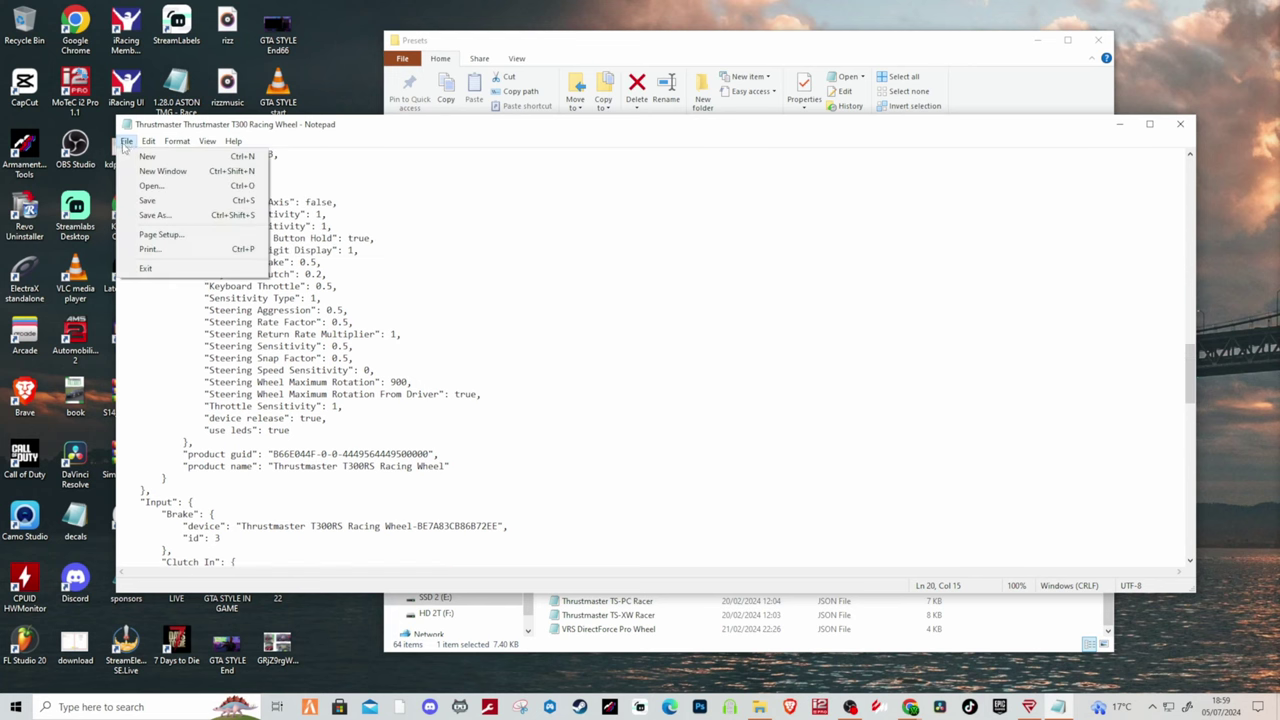
pyautogui.click(140, 200)
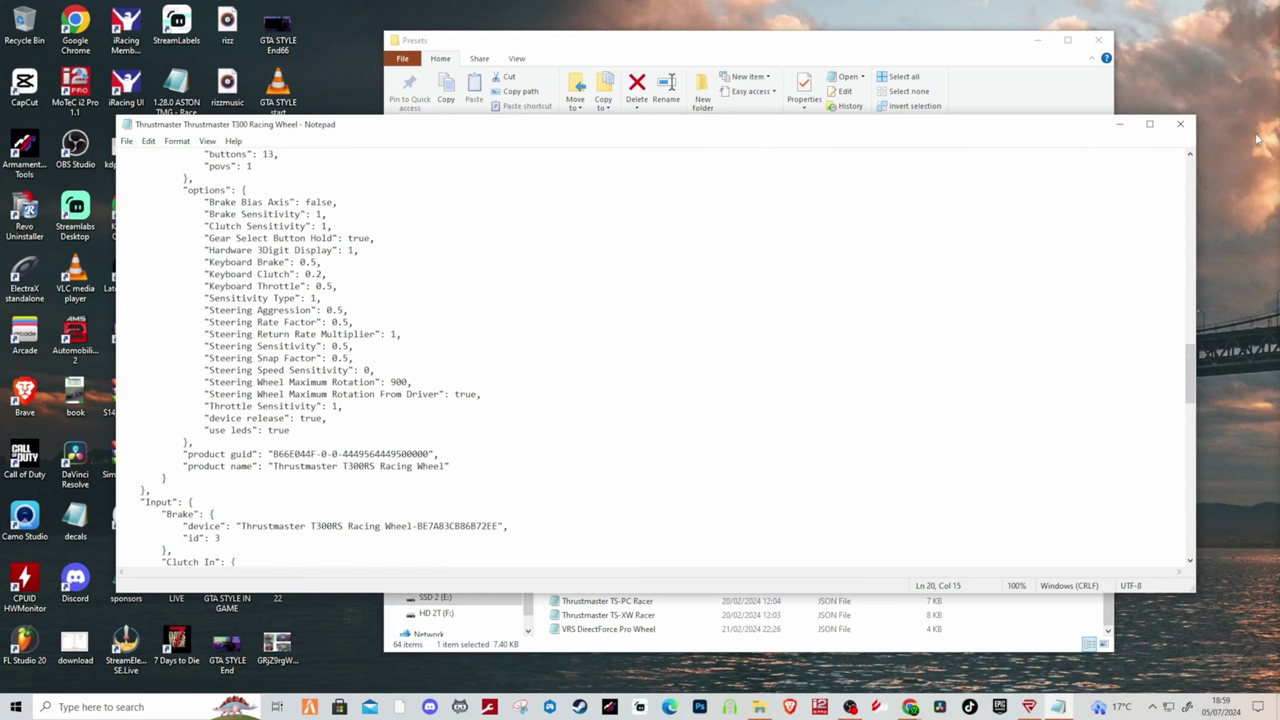
pyautogui.click(1180, 124)
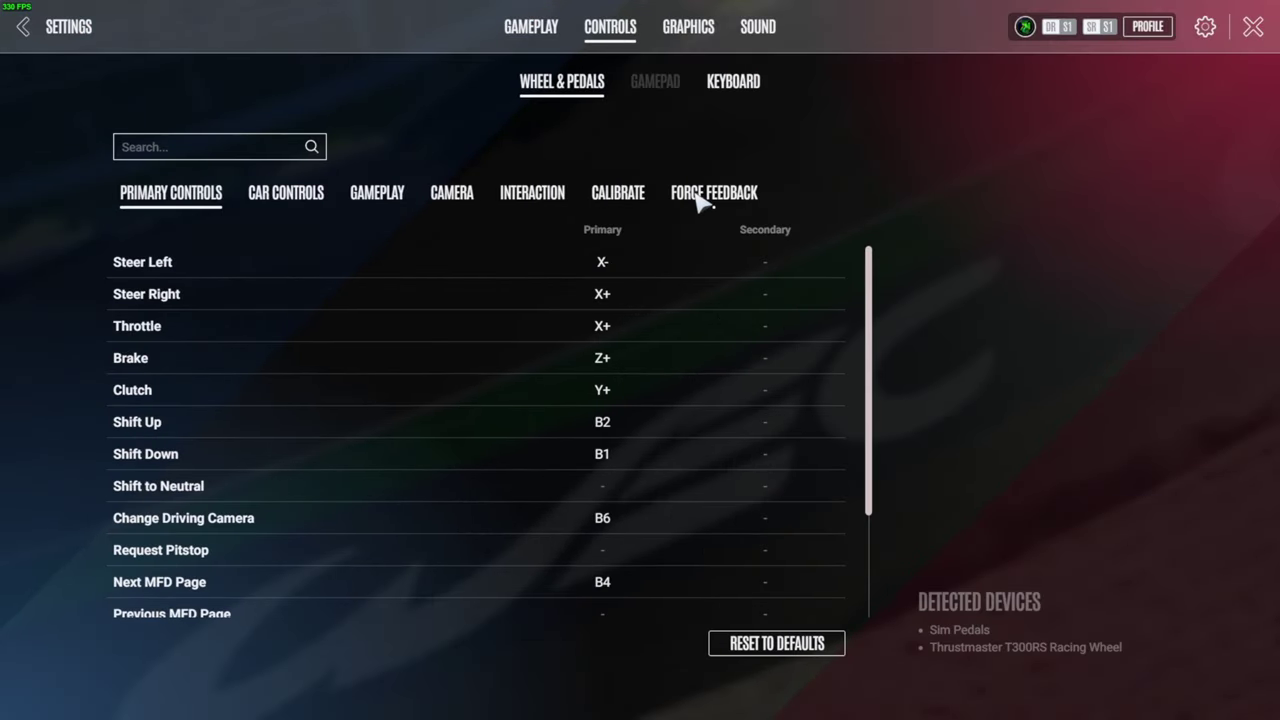
# - In Le Mans Ultimate, open the wheel and pedals Force Feedback settings and review them through the Tweaks section
pyautogui.click(700, 201)
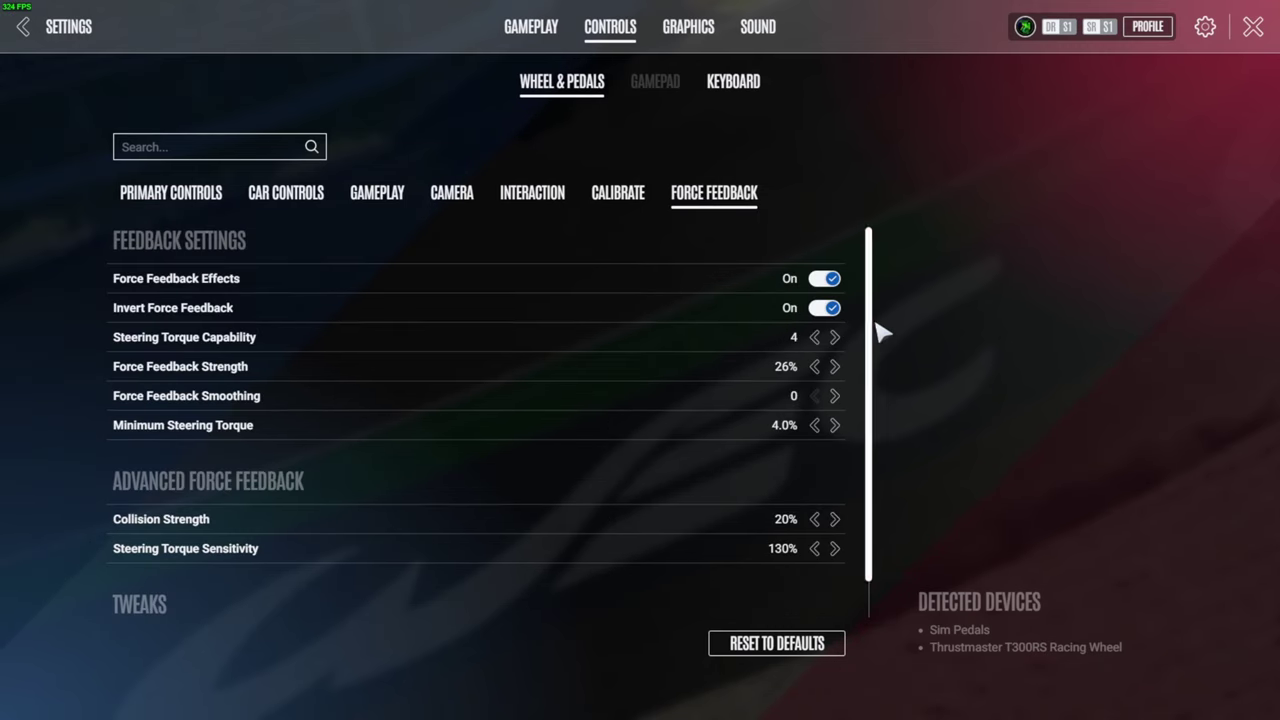
pyautogui.moveTo(871, 354); pyautogui.dragTo(870, 368)
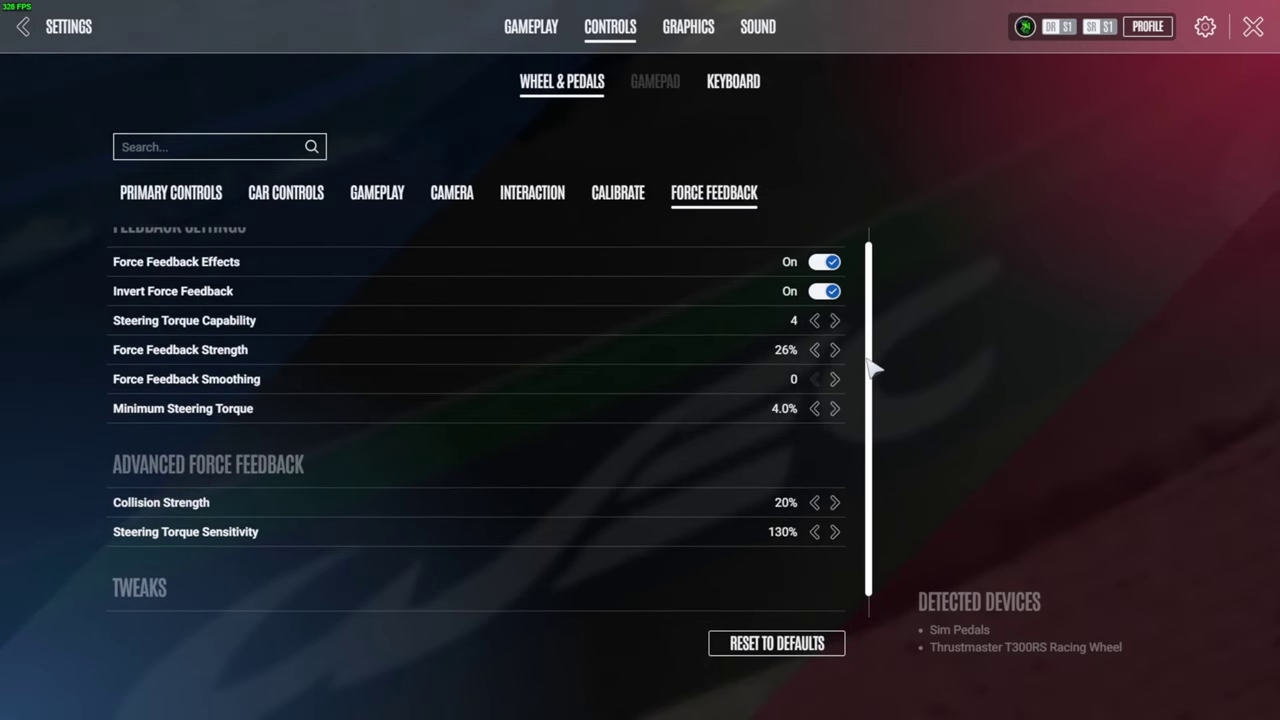
pyautogui.scroll(1, 645, 343)
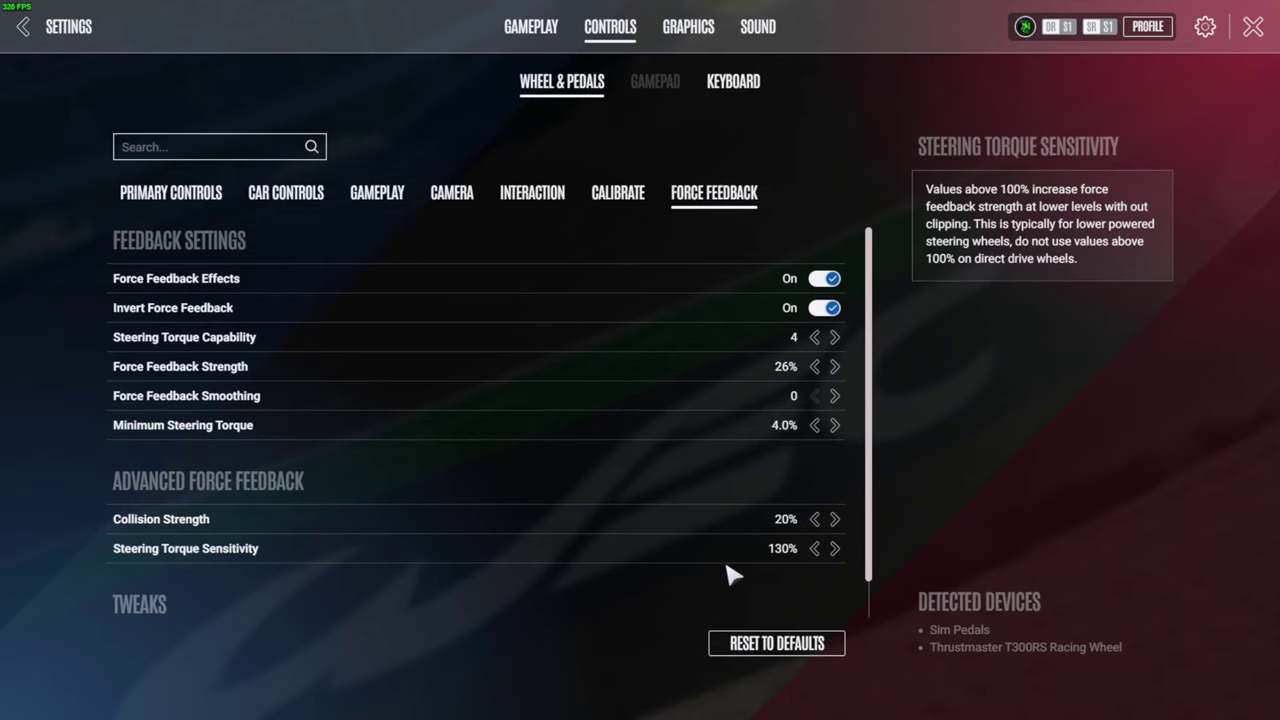
pyautogui.scroll(-1, 742, 556)
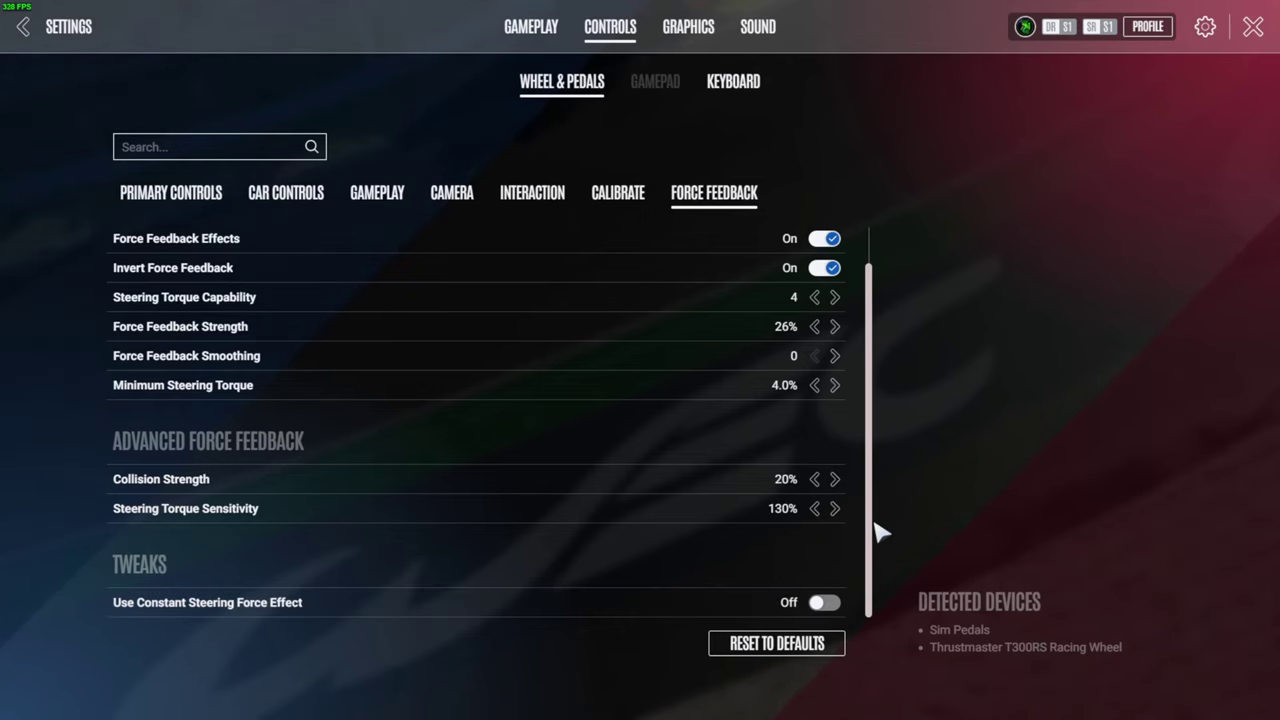
# - Recheck the Force Feedback settings, examine the steering wheel range and maximum rotation under Calibrate, and leave the settings
pyautogui.moveTo(874, 520); pyautogui.dragTo(874, 474)
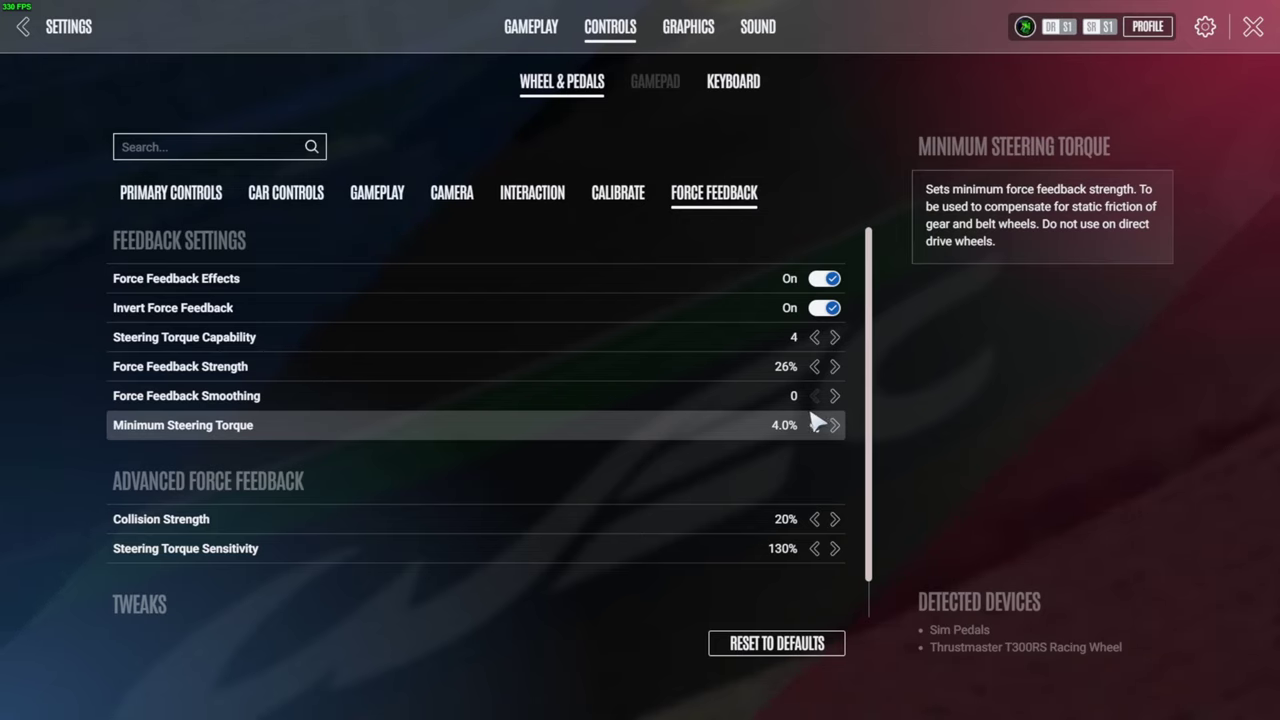
pyautogui.click(631, 203)
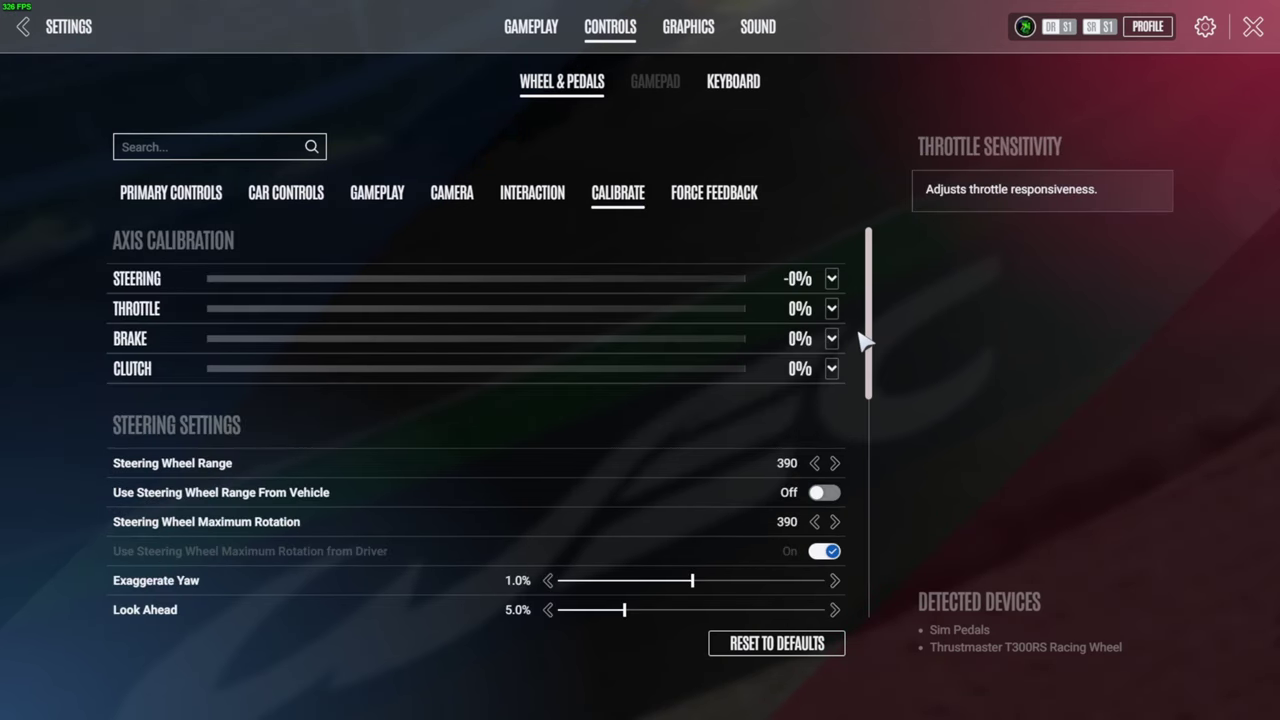
pyautogui.moveTo(870, 333); pyautogui.dragTo(877, 374)
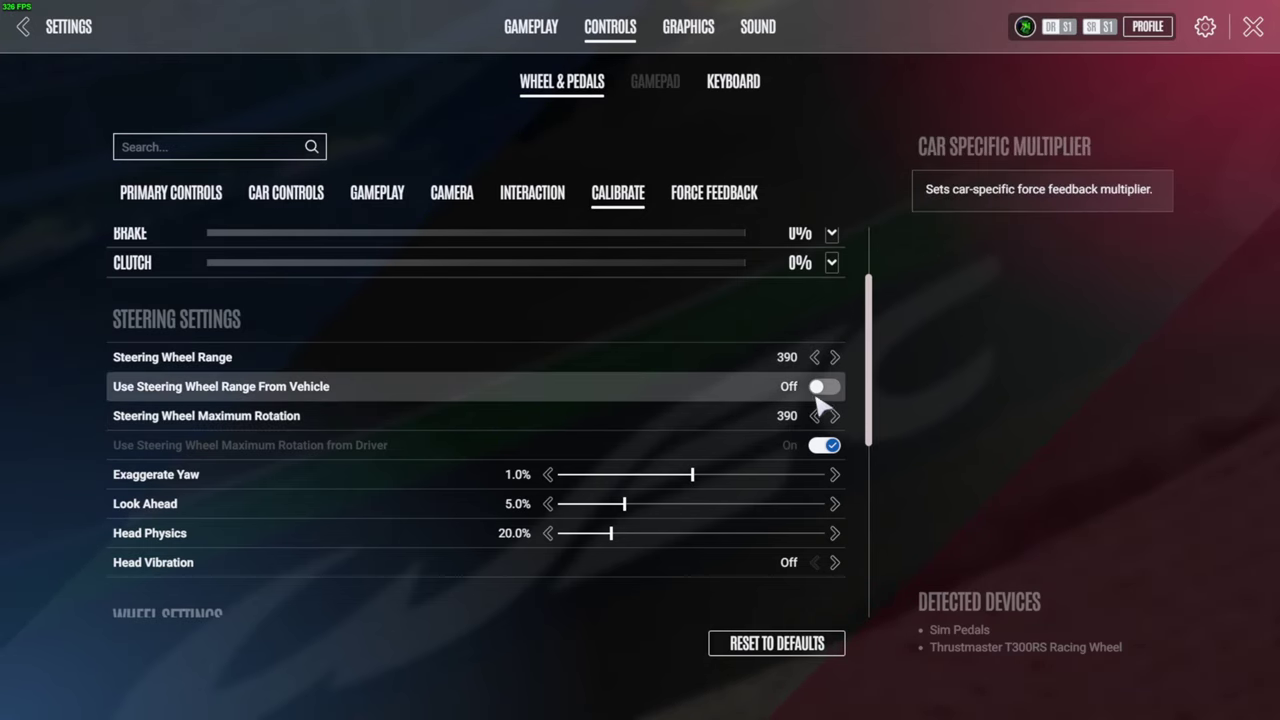
pyautogui.scroll(1, 820, 395)
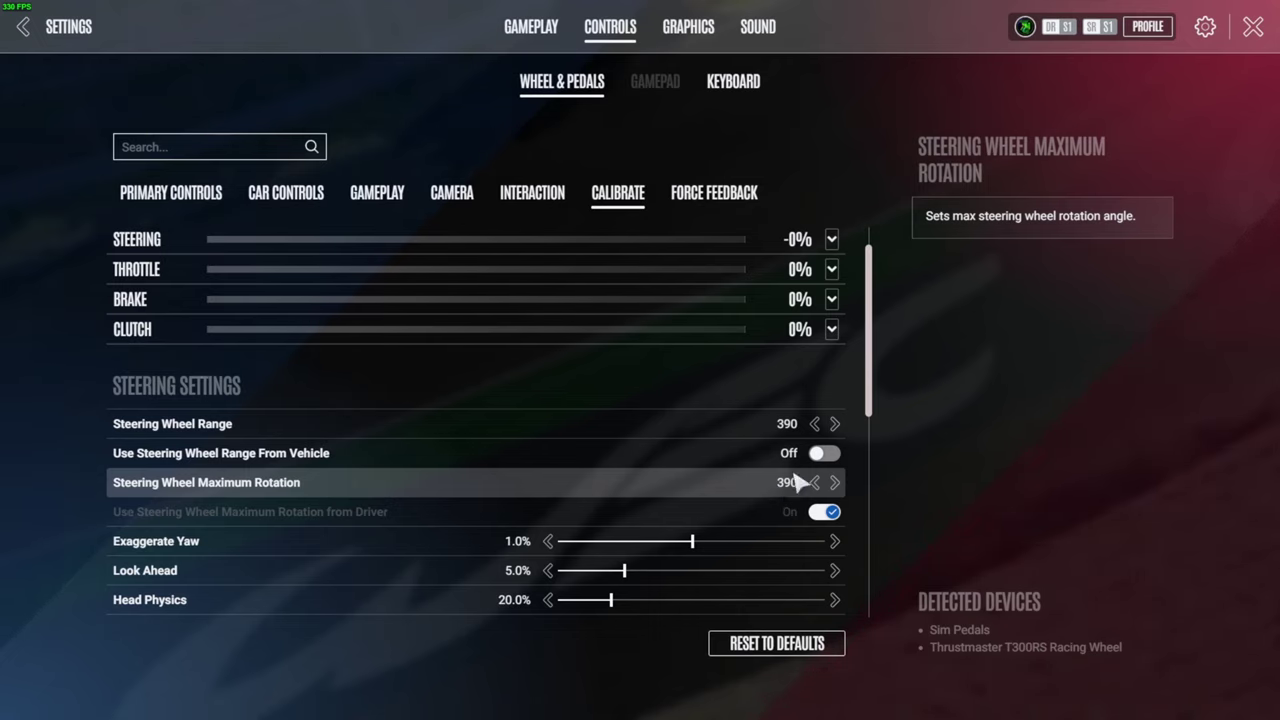
pyautogui.click(1252, 28)
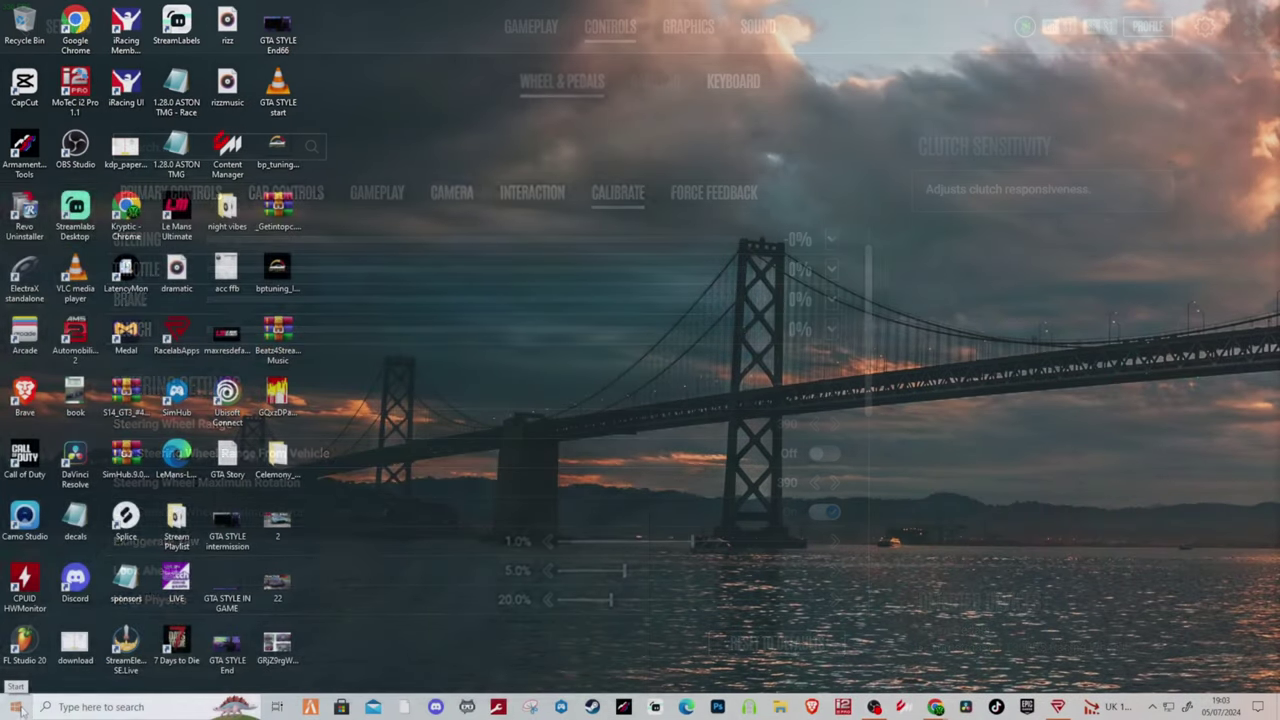
# - Switch to the Windows desktop and open the Game Controllers dialog from the installed programs
pyautogui.press('super')
pyautogui.scroll(-5, 130, 400)
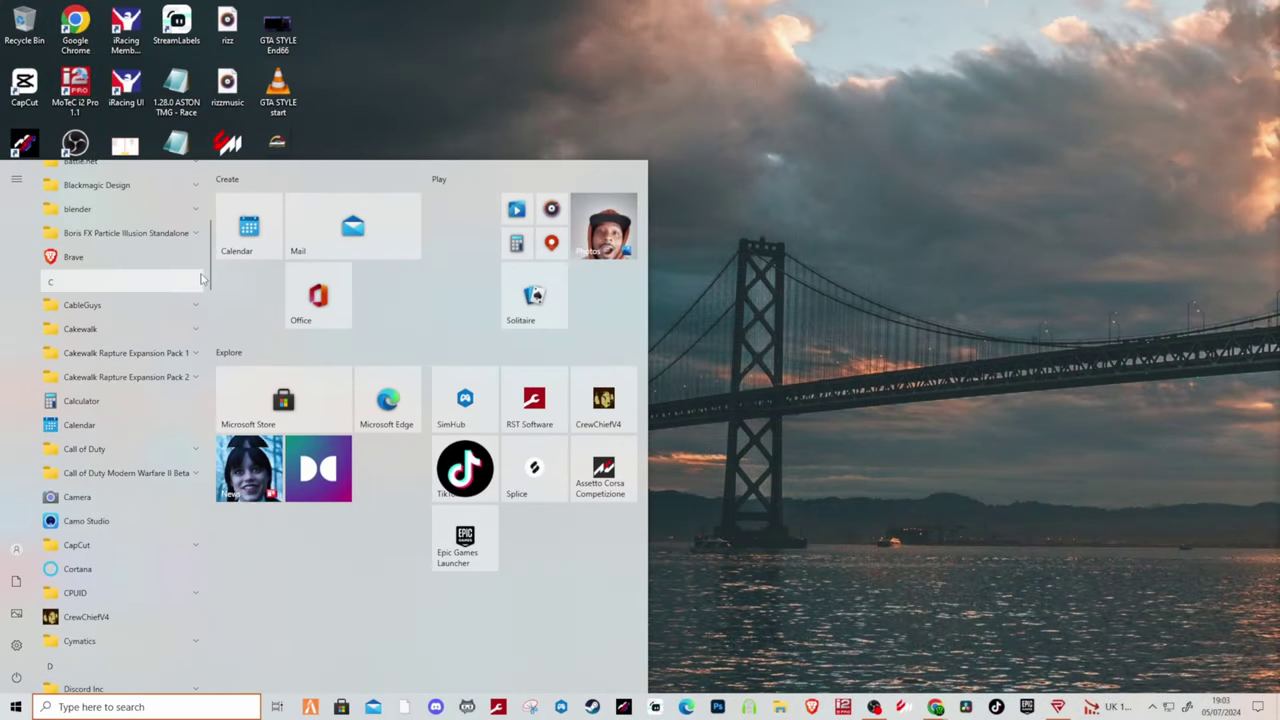
pyautogui.moveTo(208, 280); pyautogui.dragTo(192, 704)
pyautogui.scroll(5, 140, 387)
pyautogui.click(139, 376)
pyautogui.click(98, 397)
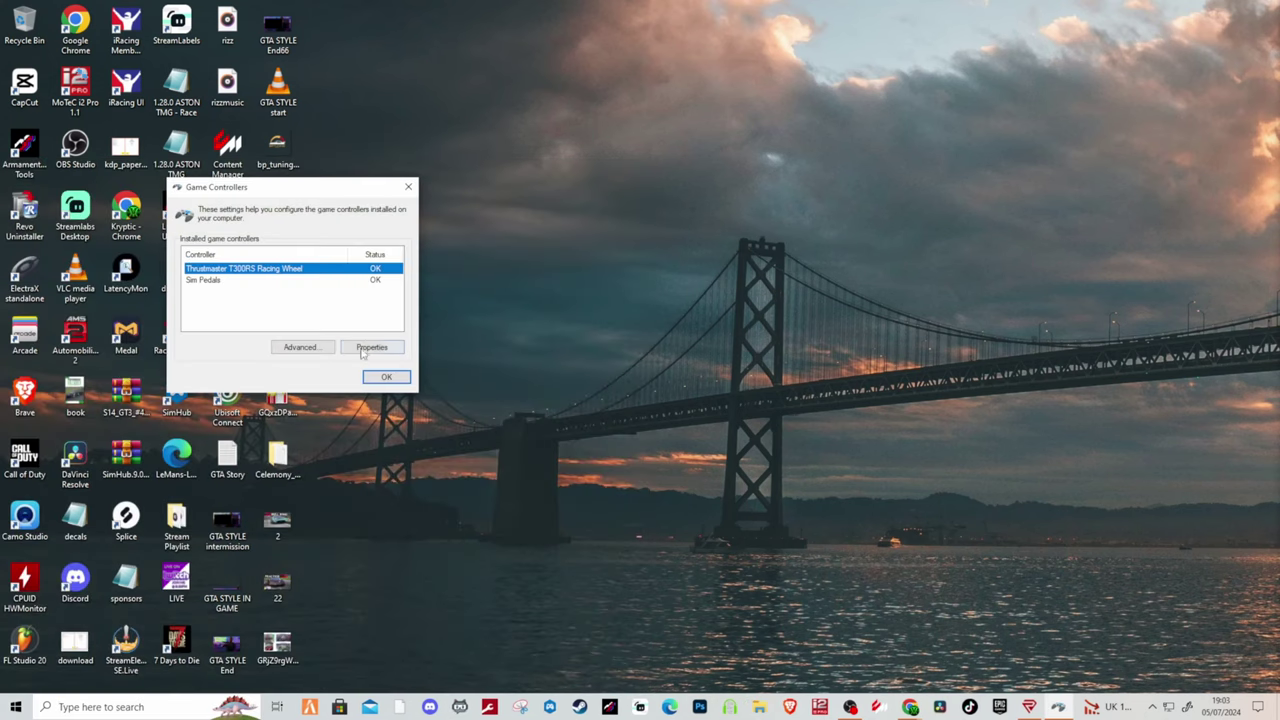
# - Check the rotation angle in the Thrustmaster T300RS Racing Wheel properties, then close the control panel and the Game Controllers dialog
pyautogui.click(371, 348)
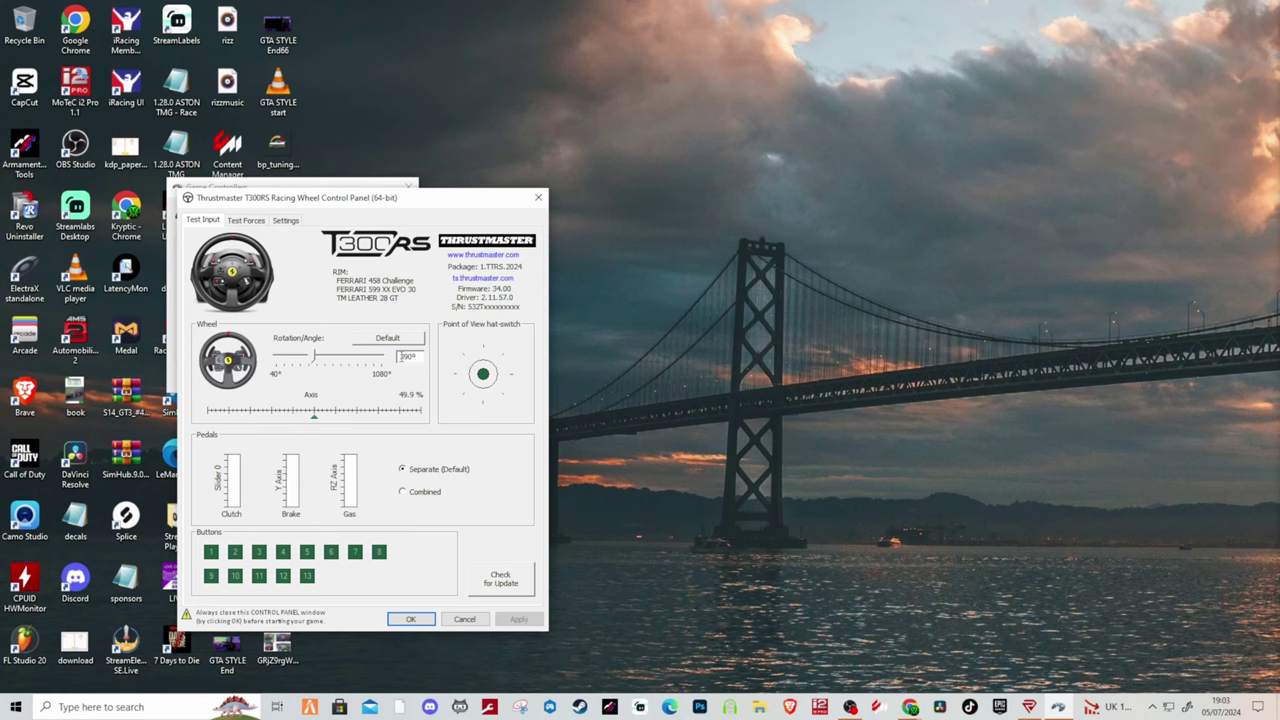
pyautogui.click(403, 620)
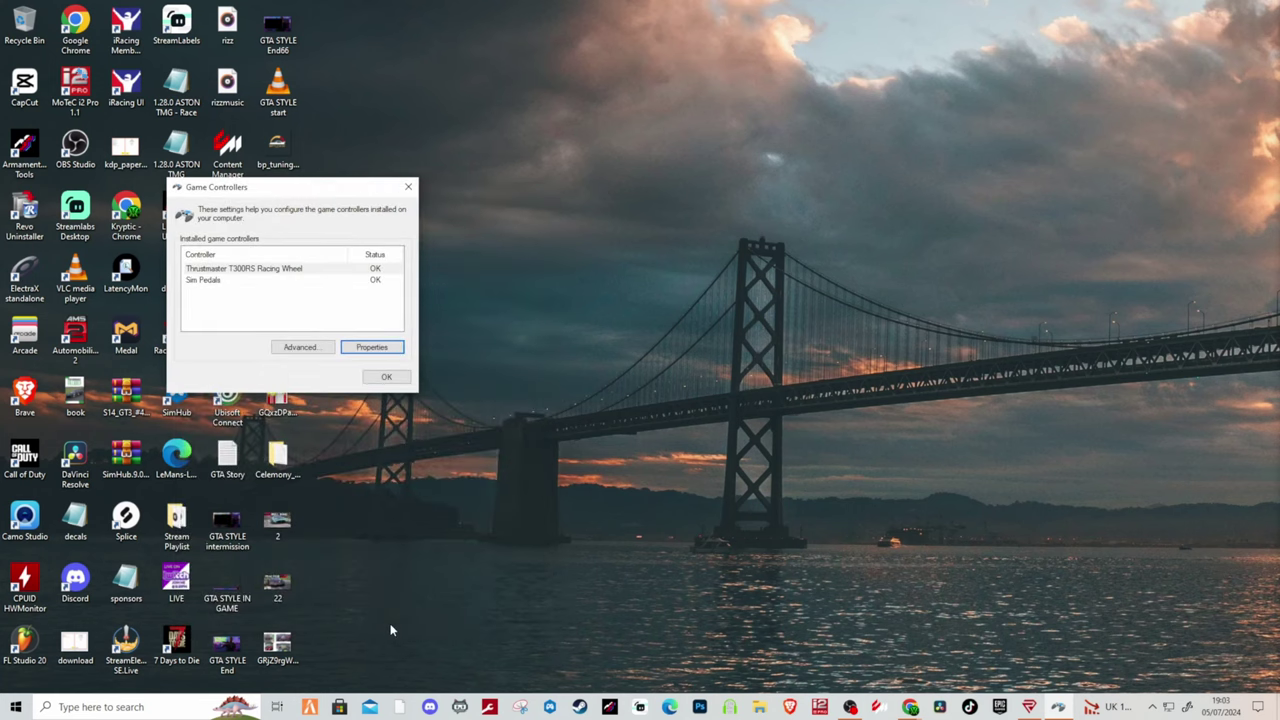
pyautogui.click(386, 377)
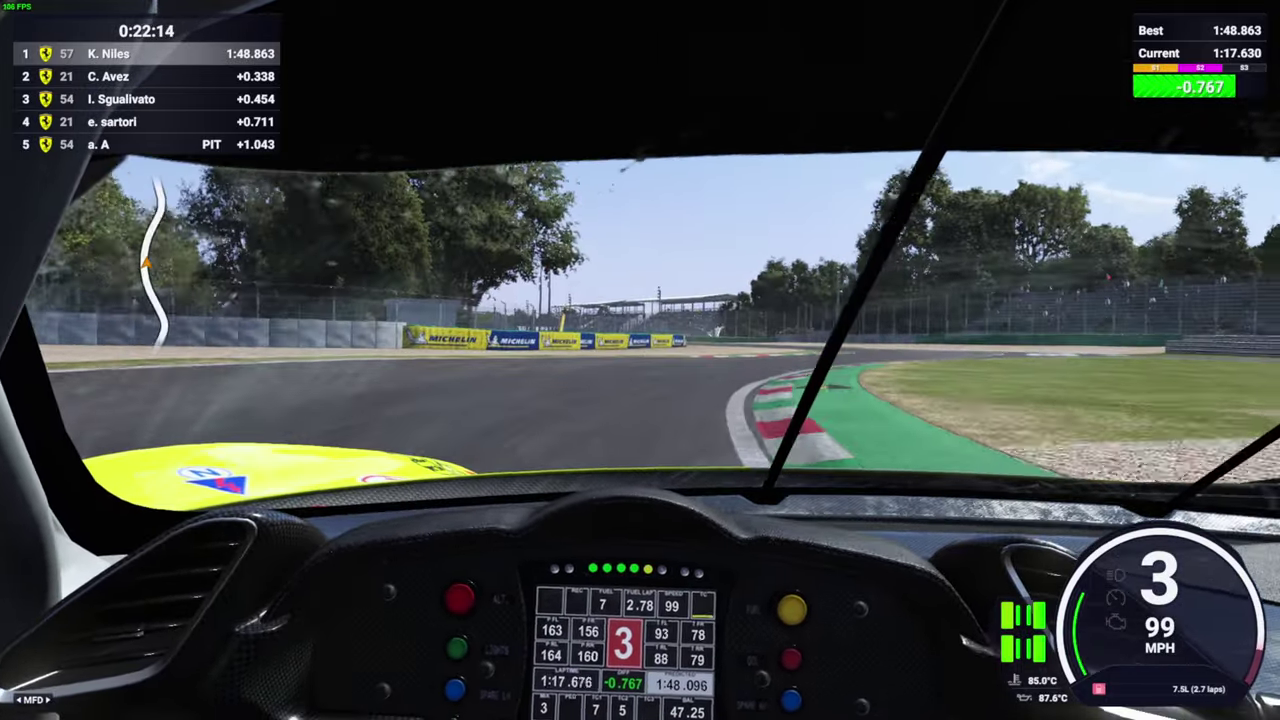
pyautogui.press('shift')
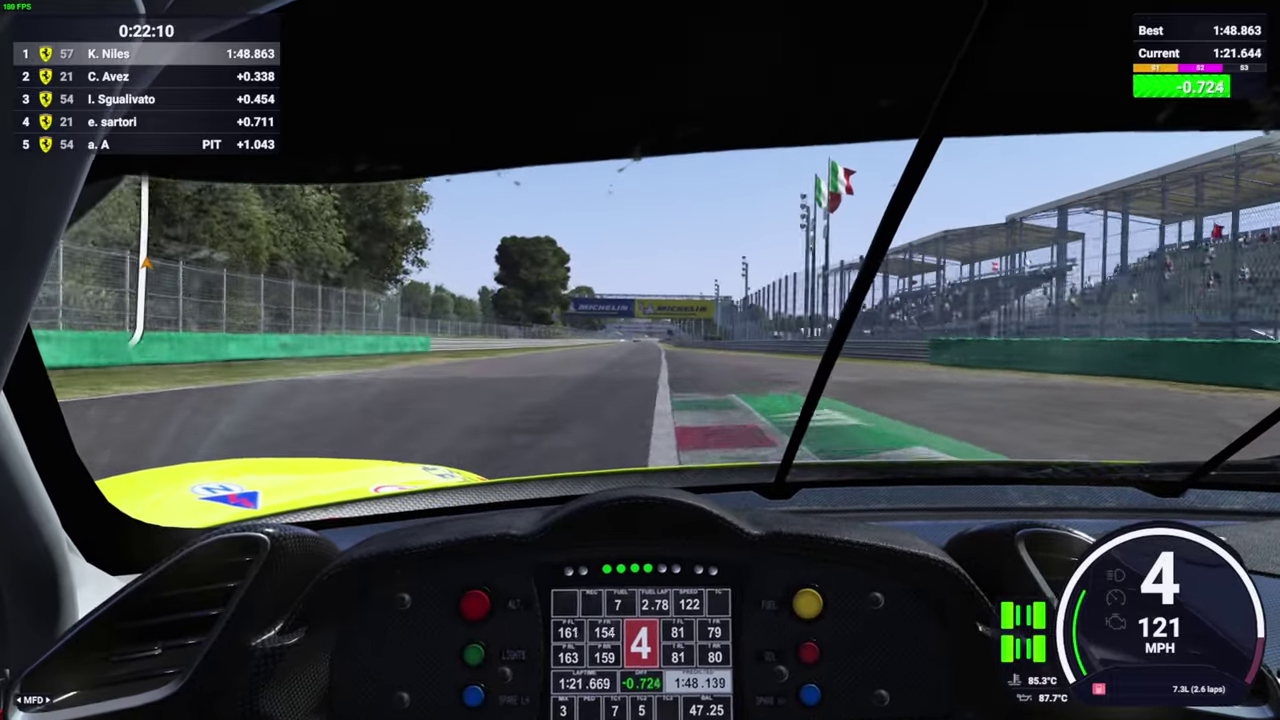
pyautogui.press('shift')
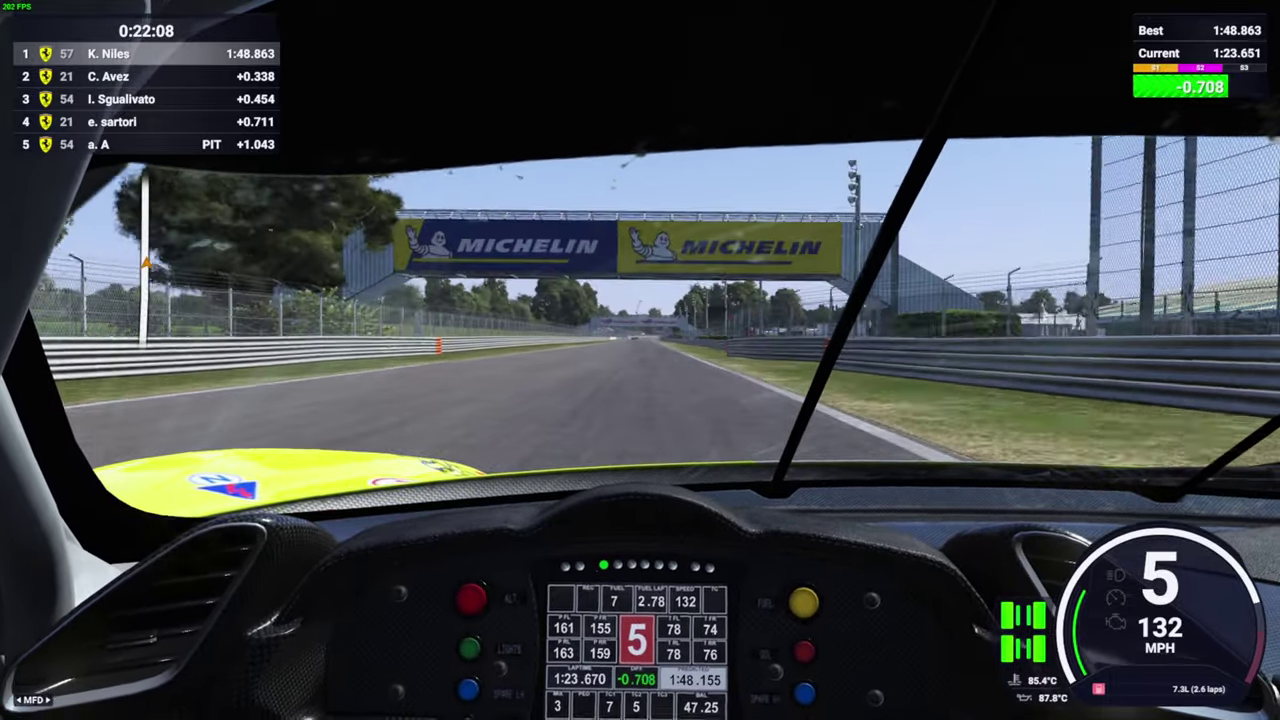
pyautogui.press('-')
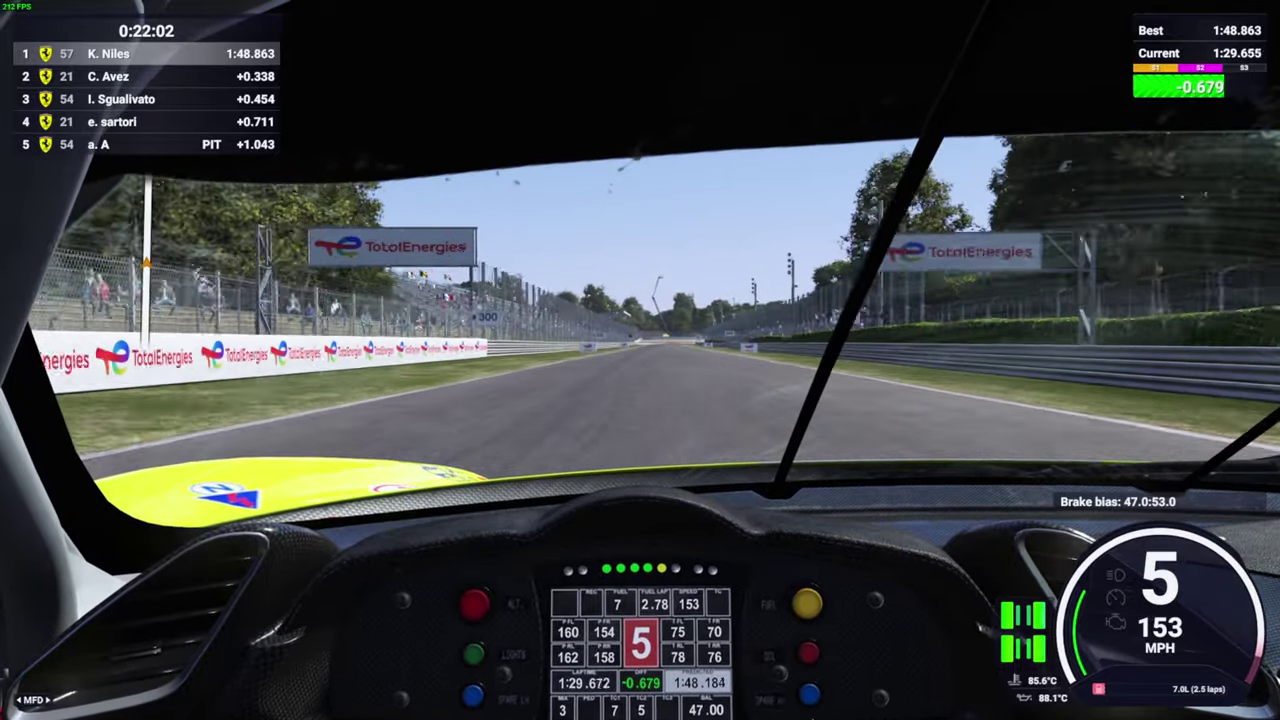
pyautogui.press('e')
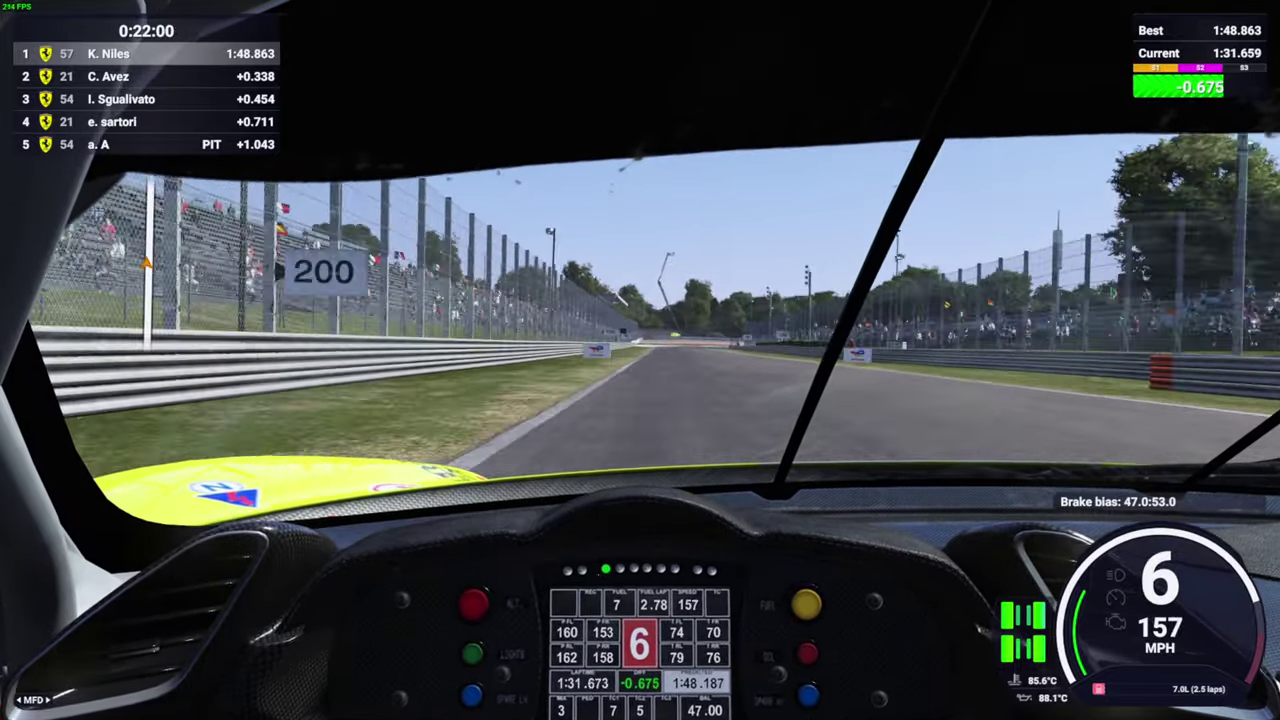
pyautogui.press('q')
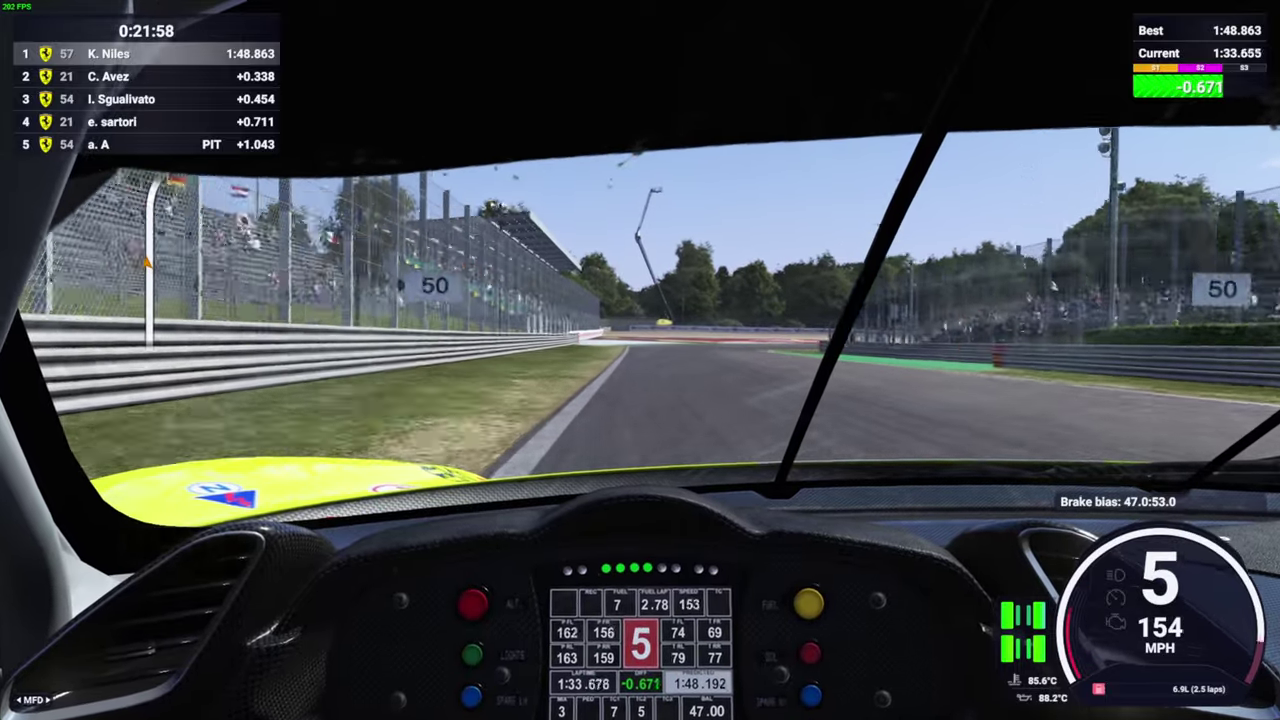
pyautogui.press('q')
pyautogui.press('q')
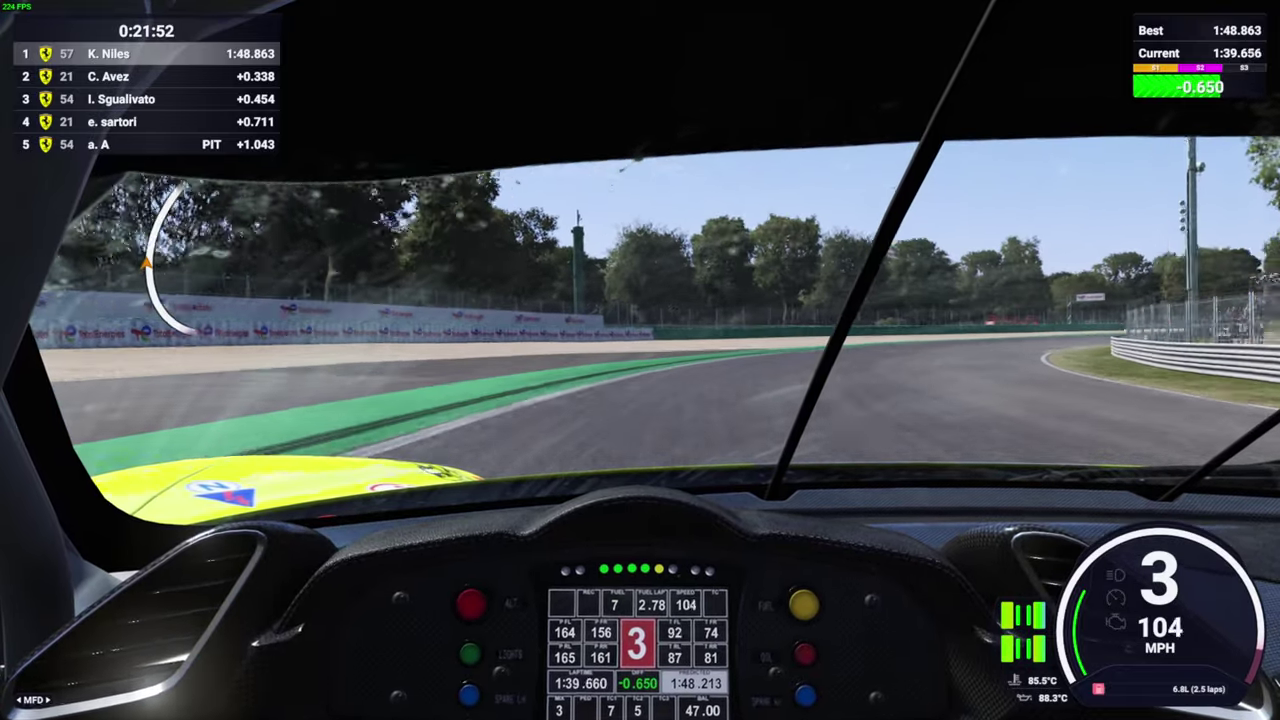
pyautogui.press('e')
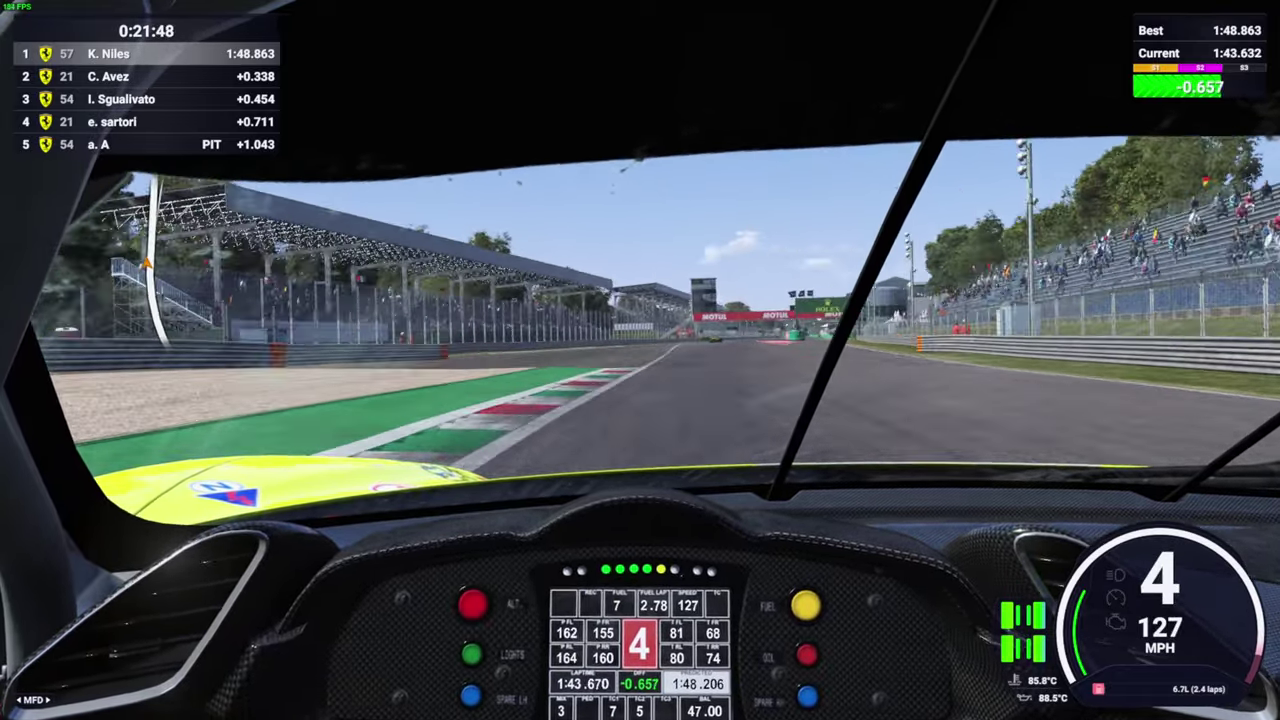
pyautogui.press('e')
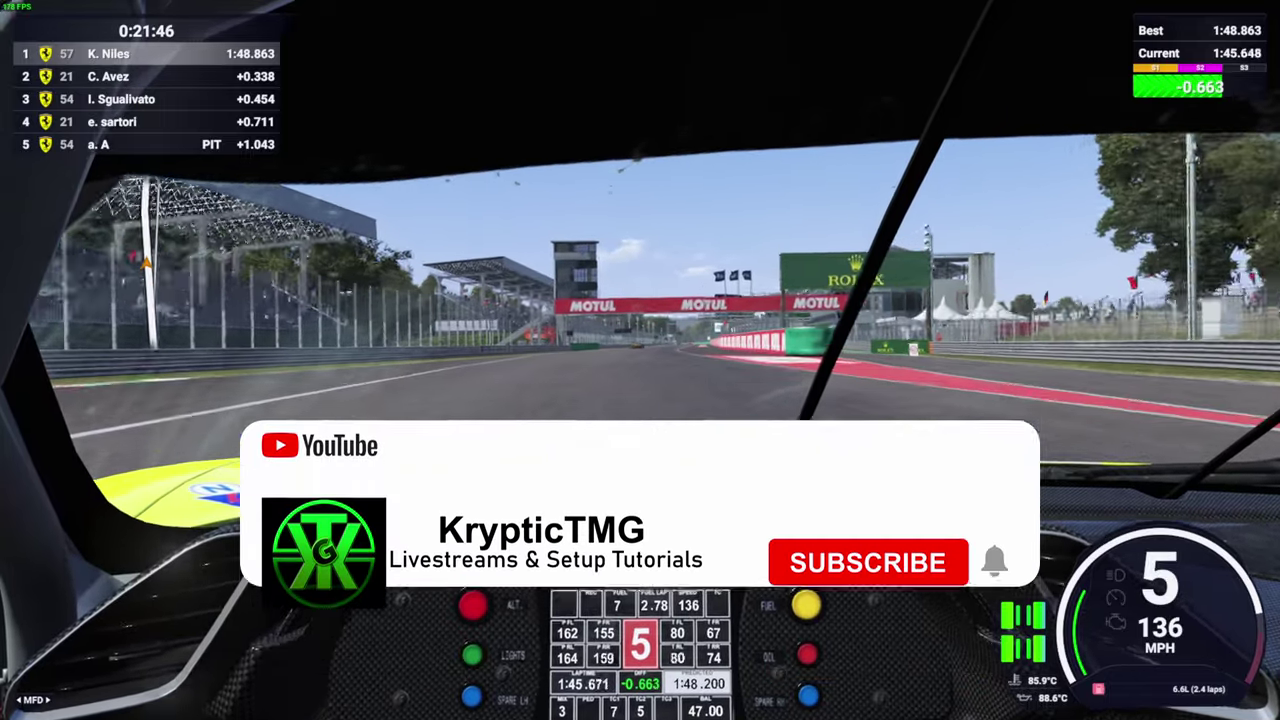